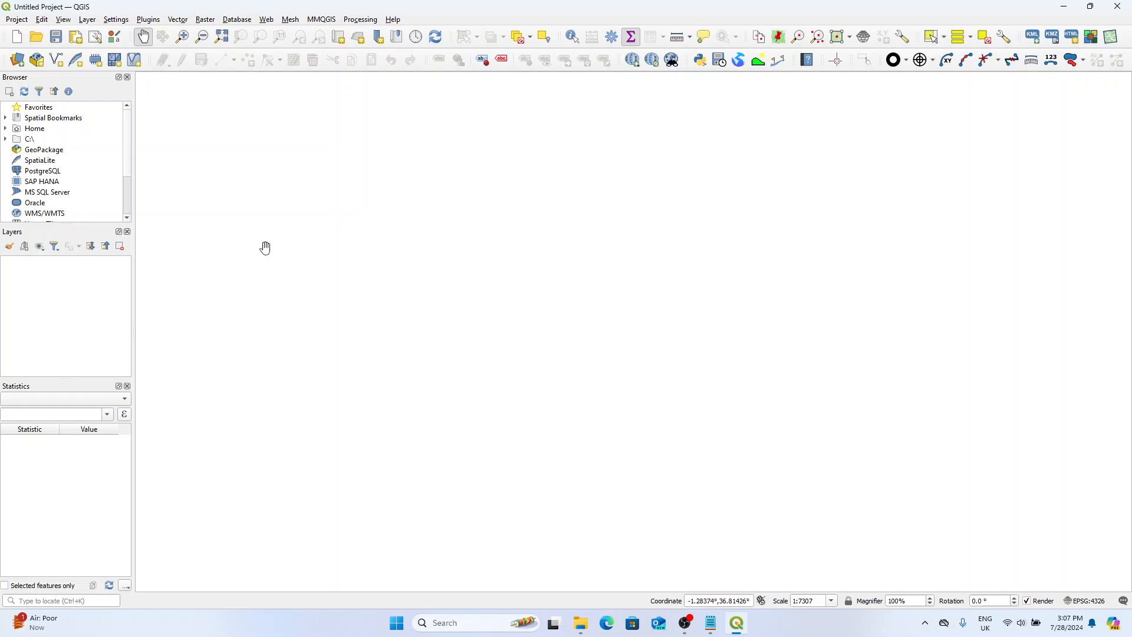
Open the Test2 project from the Project File folder and dismiss the font installation warning.
{"action": "left_click", "coordinate": [580, 623]}
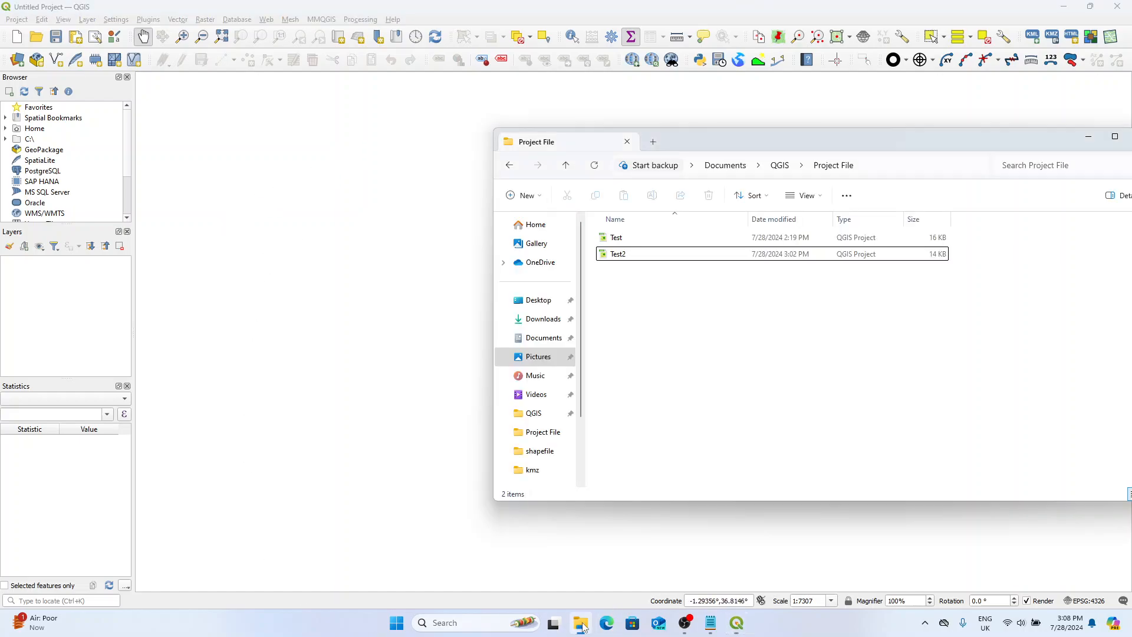
{"action": "double_click", "coordinate": [645, 258]}
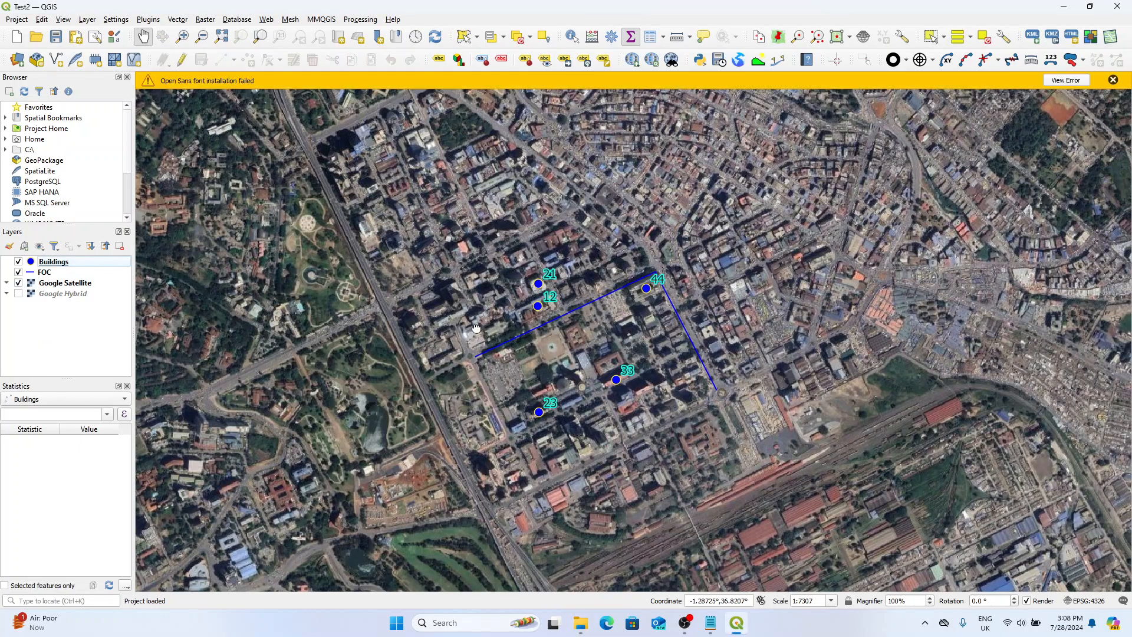
{"action": "left_click_drag", "start_coordinate": [595, 305], "coordinate": [507, 286]}
{"action": "left_click", "coordinate": [1108, 81]}
{"action": "scroll", "coordinate": [509, 267], "scroll_direction": "up", "scroll_amount": 1}
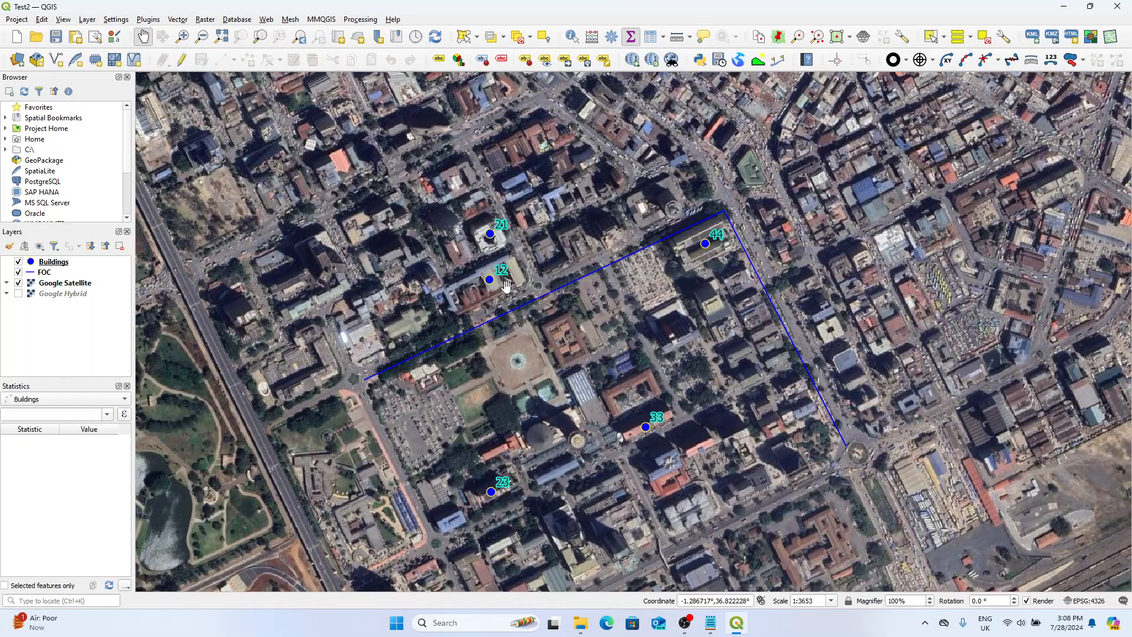
Examine the Buildings point layer and the FOC line layer on the map over the Google Satellite basemap.
{"action": "left_click", "coordinate": [47, 272]}
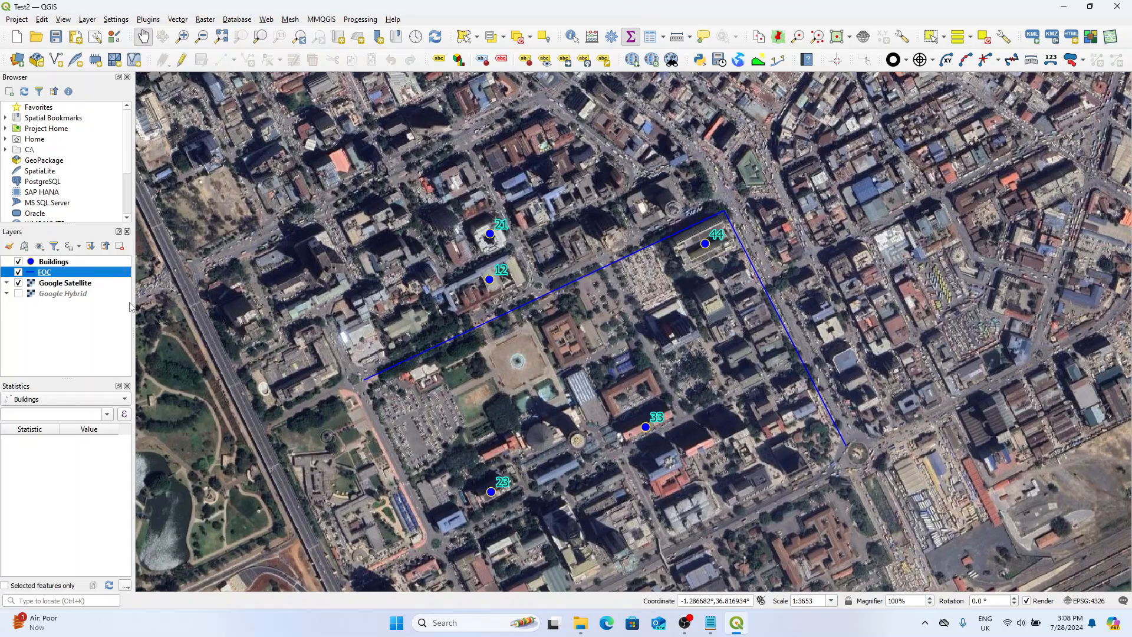
{"action": "left_click_drag", "start_coordinate": [548, 329], "coordinate": [528, 316]}
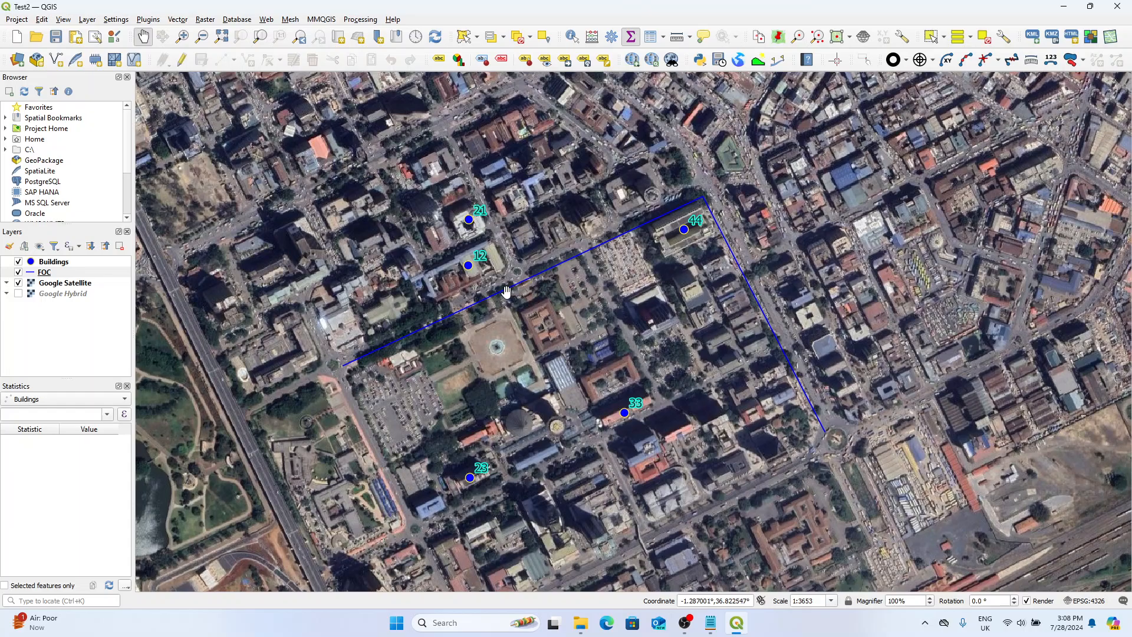
{"action": "left_click_drag", "start_coordinate": [506, 291], "coordinate": [508, 307]}
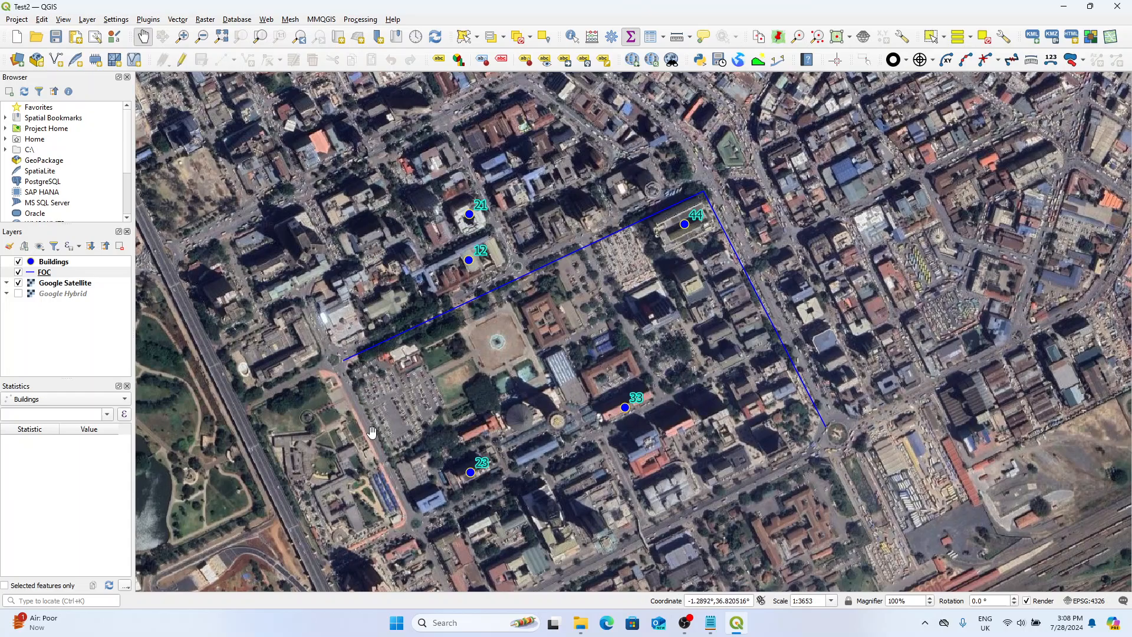
{"action": "left_click", "coordinate": [61, 263]}
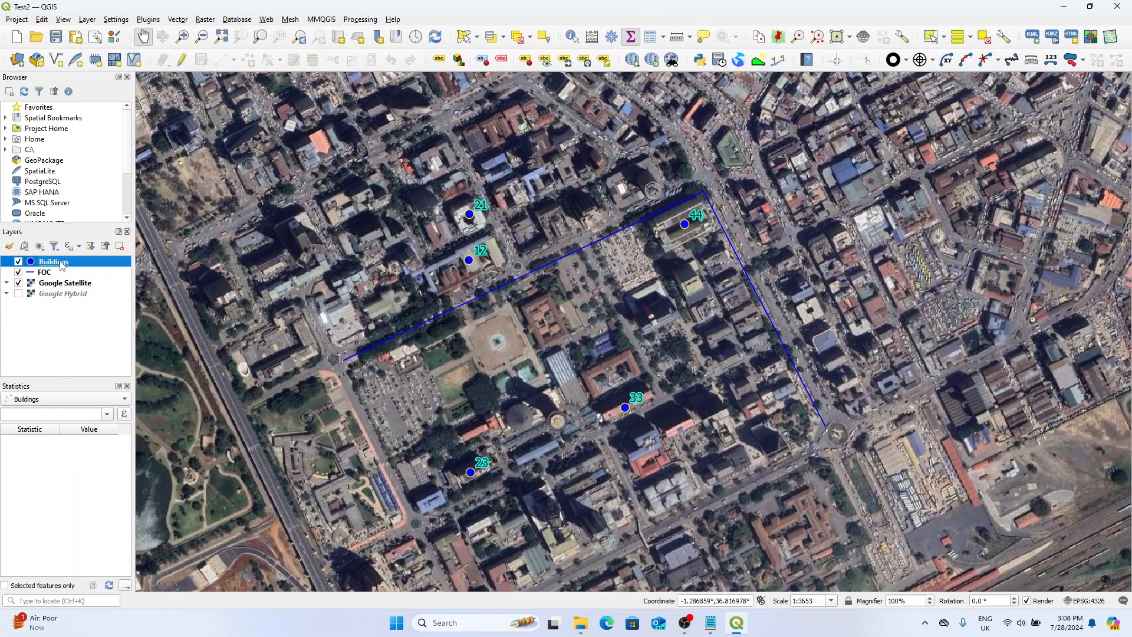
{"action": "right_click", "coordinate": [62, 263]}
{"action": "left_click", "coordinate": [48, 263]}
{"action": "left_click", "coordinate": [51, 273]}
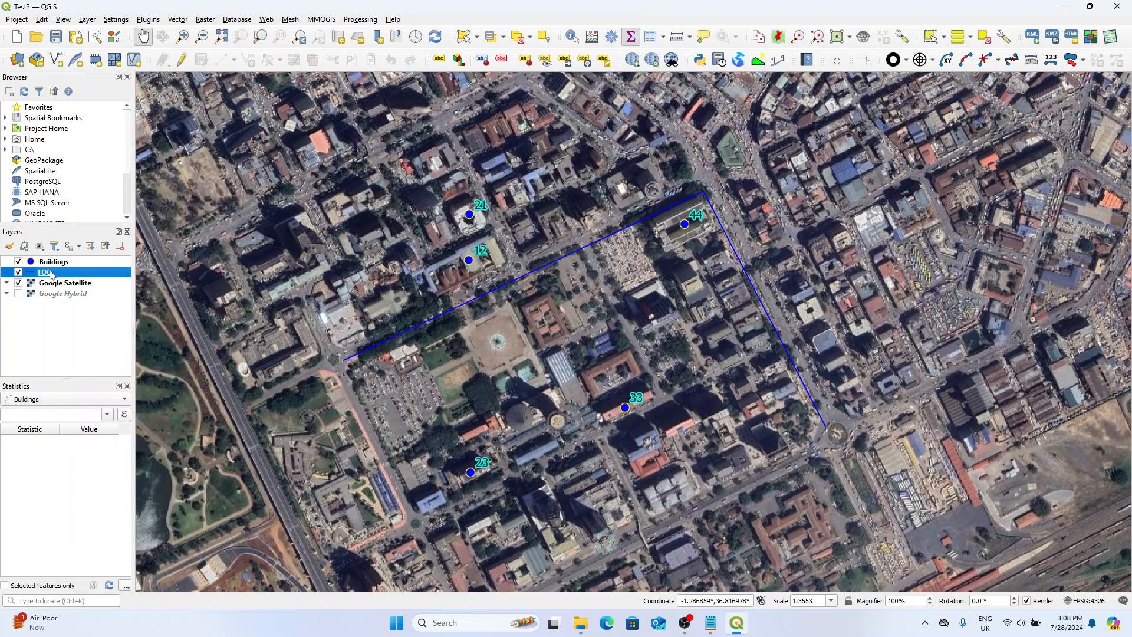
{"action": "left_click", "coordinate": [51, 262]}
{"action": "left_click", "coordinate": [59, 271]}
{"action": "left_click", "coordinate": [62, 263]}
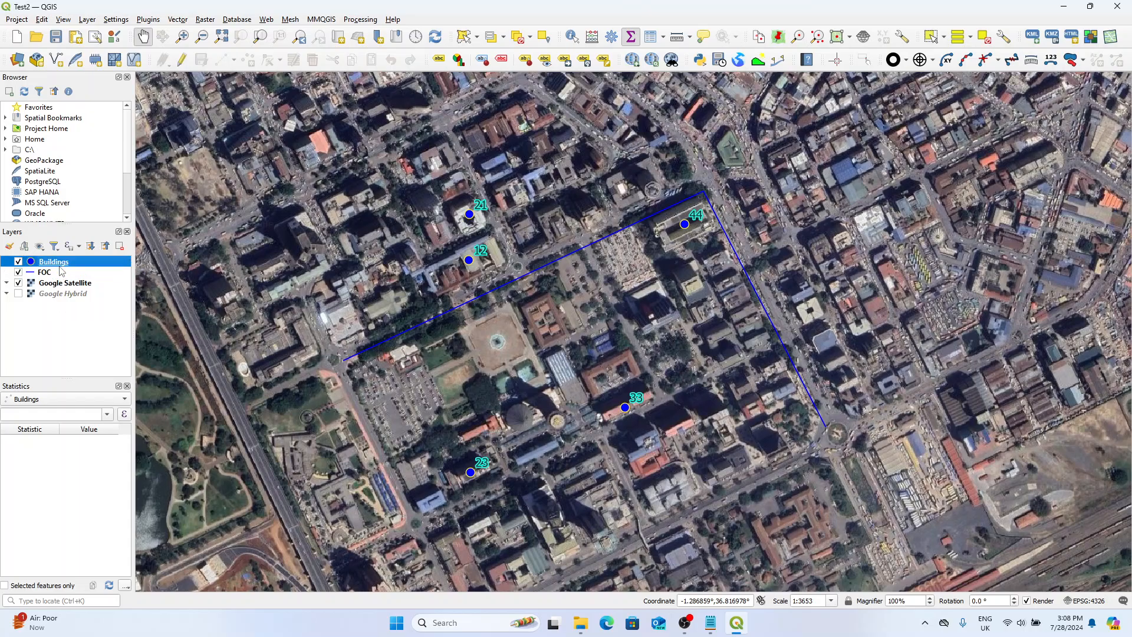
{"action": "left_click", "coordinate": [62, 272]}
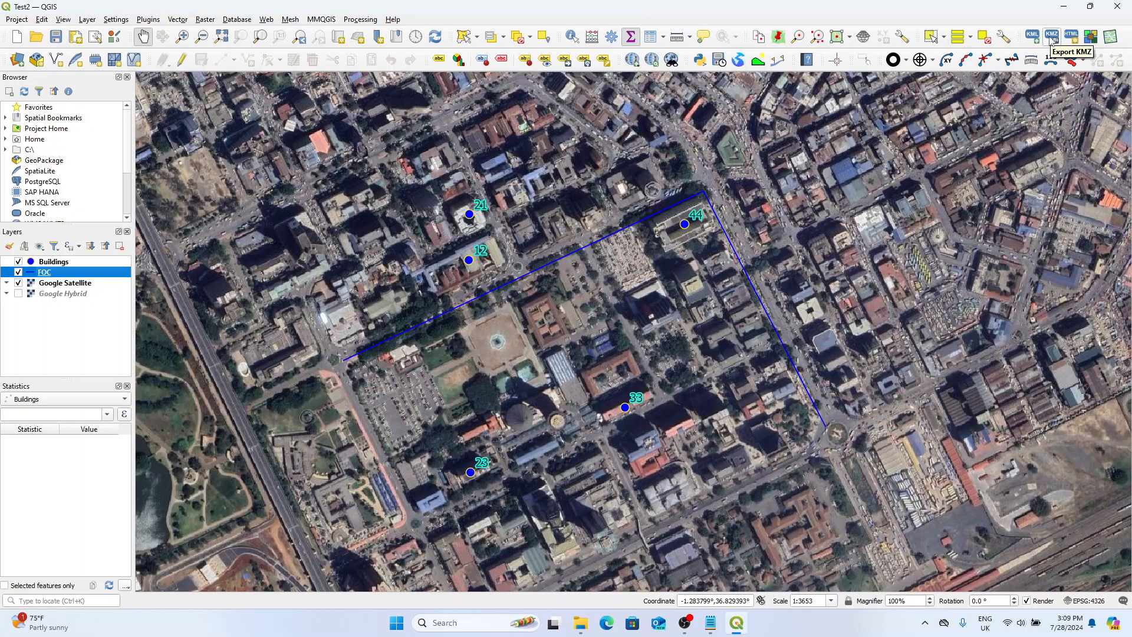
{"action": "left_click", "coordinate": [54, 262]}
{"action": "left_click", "coordinate": [53, 272]}
{"action": "left_click", "coordinate": [53, 283]}
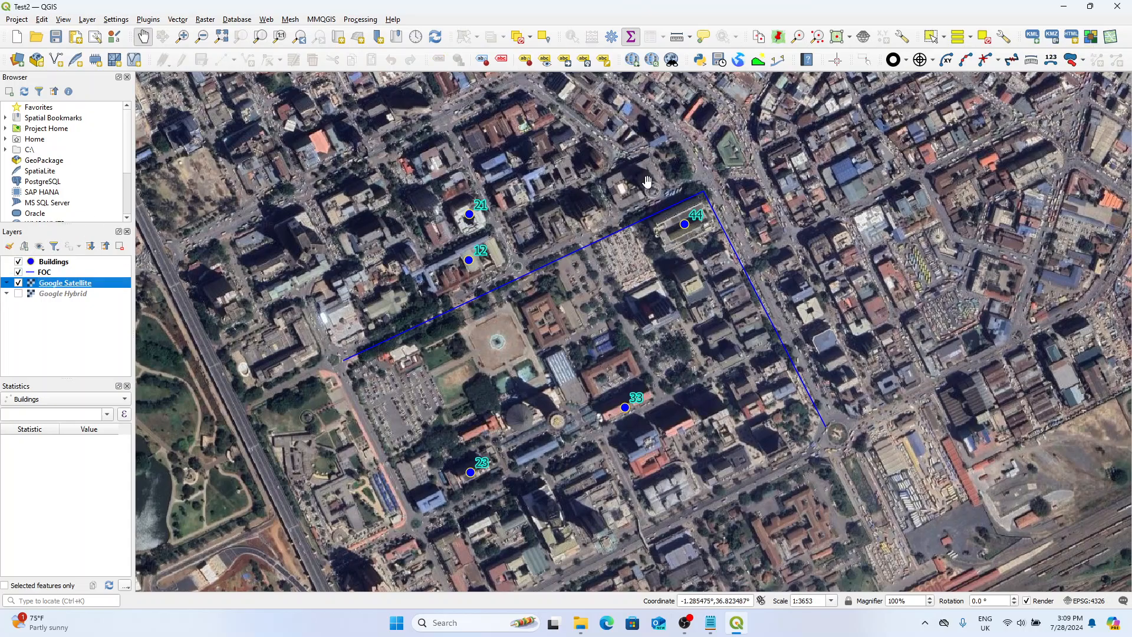
{"action": "left_click", "coordinate": [66, 262]}
{"action": "left_click", "coordinate": [63, 272]}
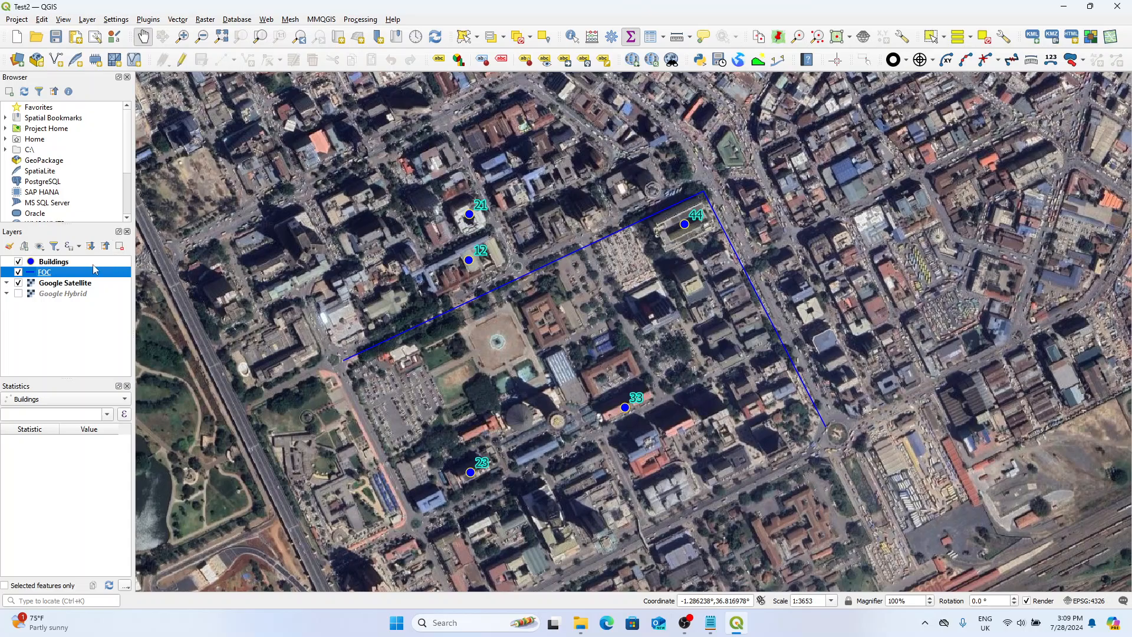
{"action": "key", "text": "Up"}
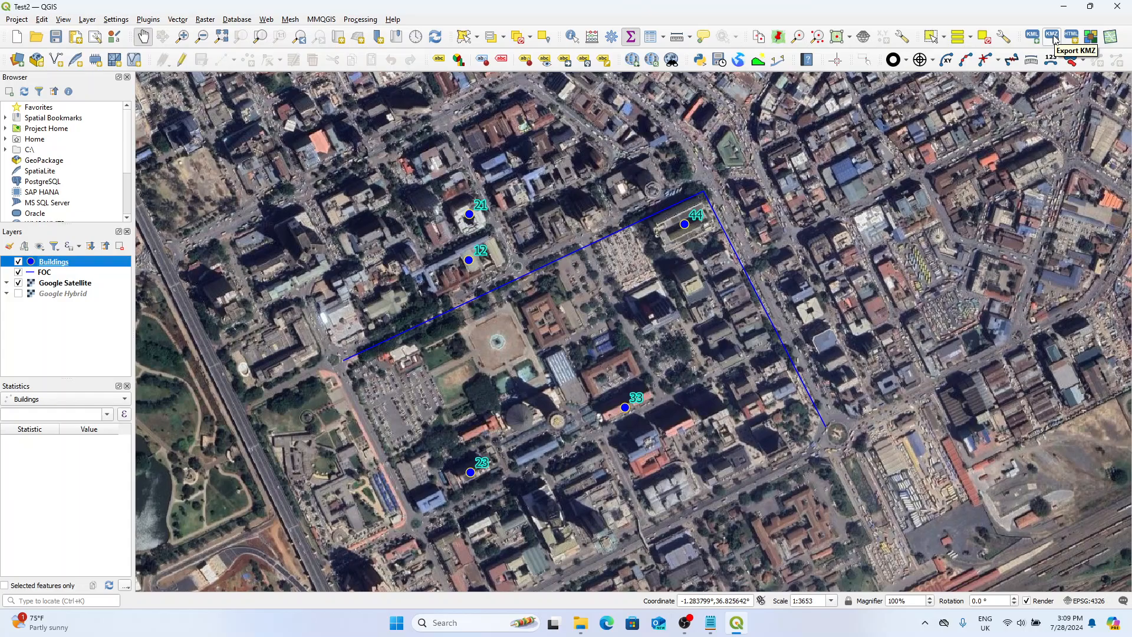
{"action": "left_click", "coordinate": [1052, 36]}
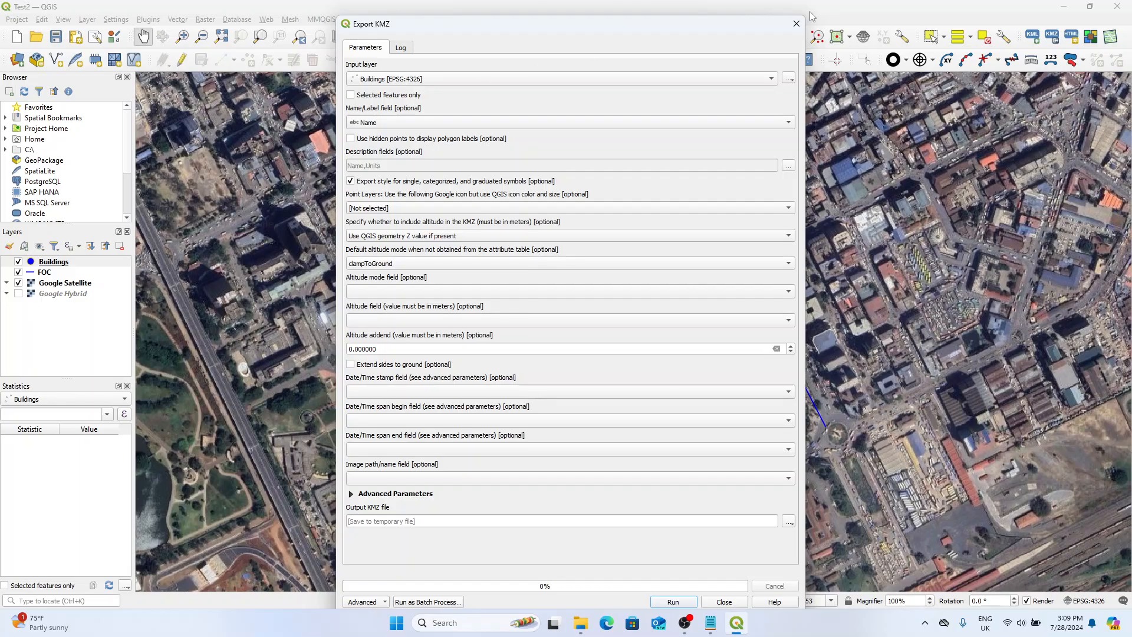
{"action": "left_click", "coordinate": [796, 24]}
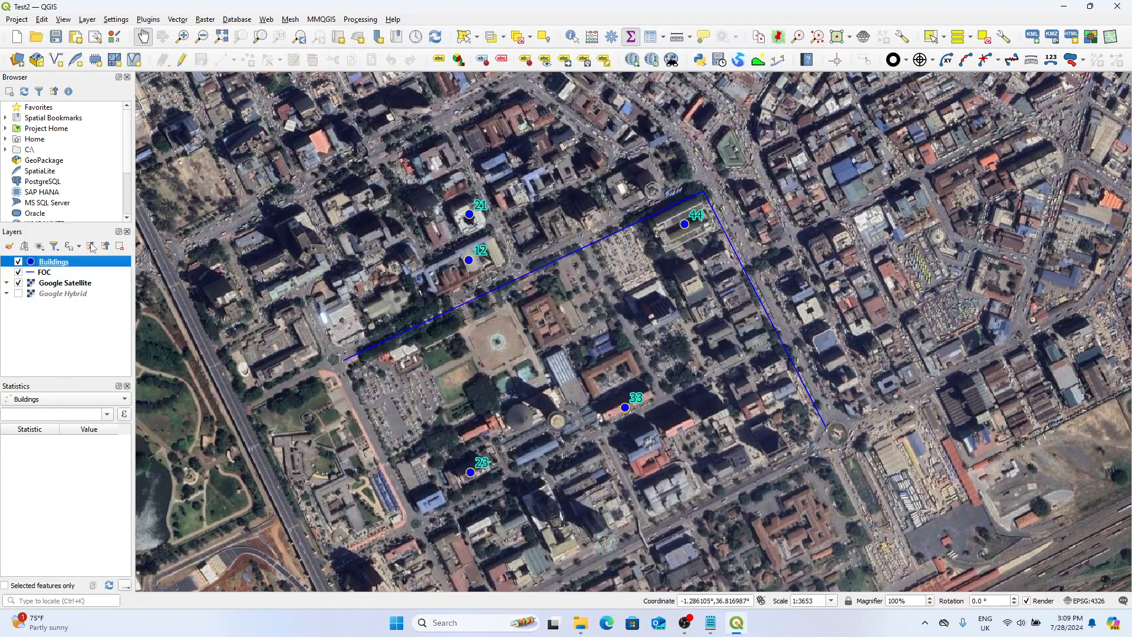
Select the building points labelled 21, 12 and 44 on the map and clear the selection again.
{"action": "left_click", "coordinate": [477, 37]}
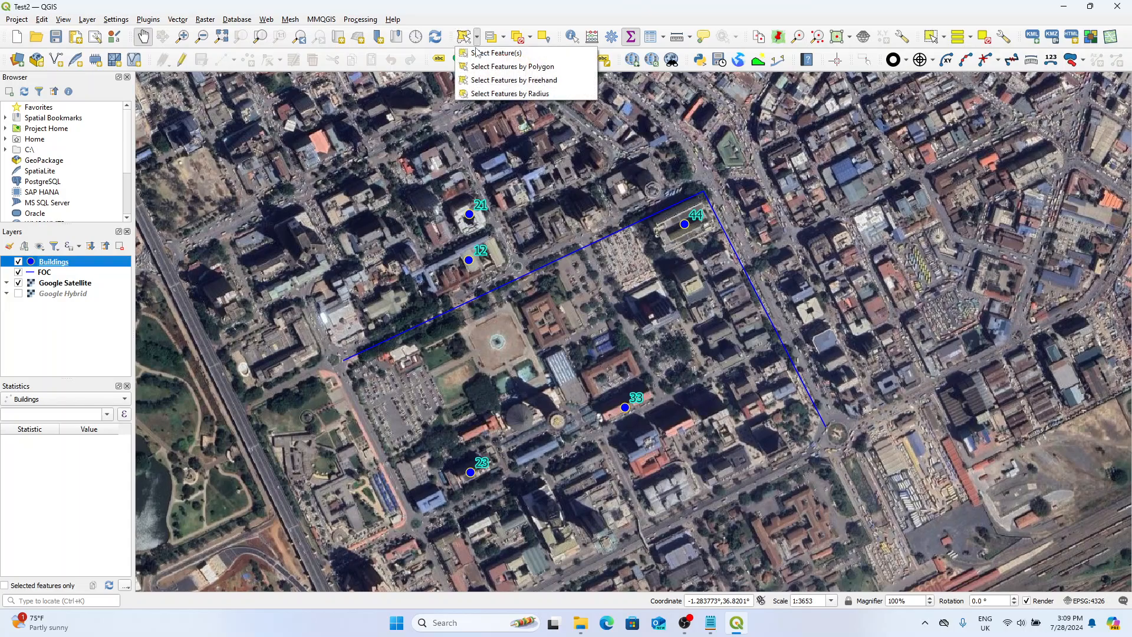
{"action": "left_click", "coordinate": [497, 55]}
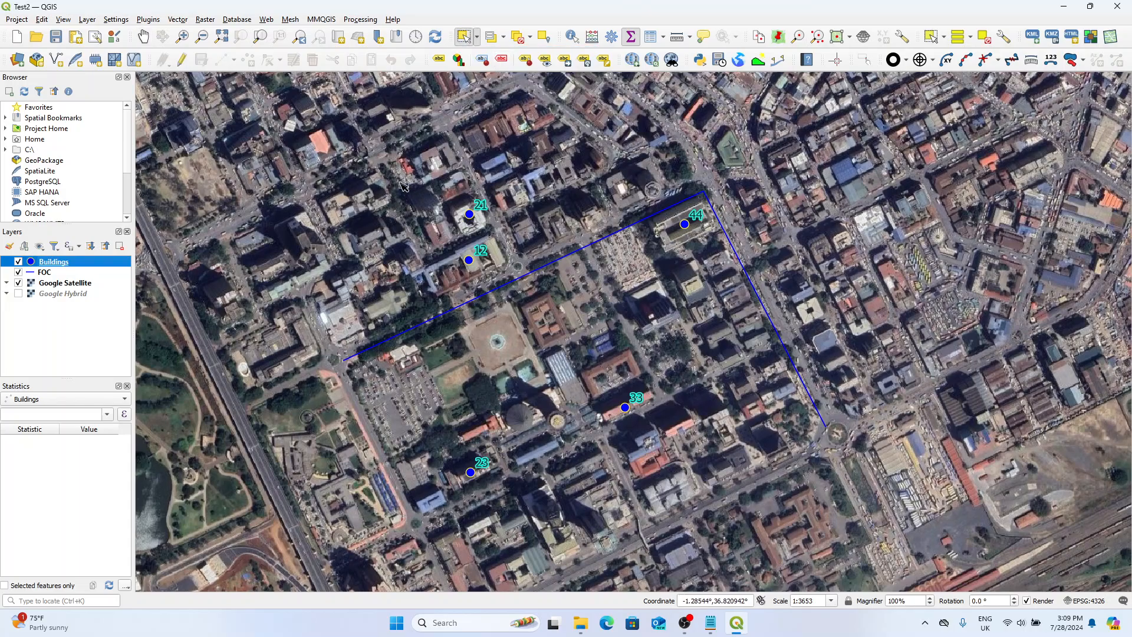
{"action": "left_click_drag", "start_coordinate": [400, 182], "coordinate": [522, 289]}
{"action": "left_click_drag", "start_coordinate": [432, 162], "coordinate": [702, 296]}
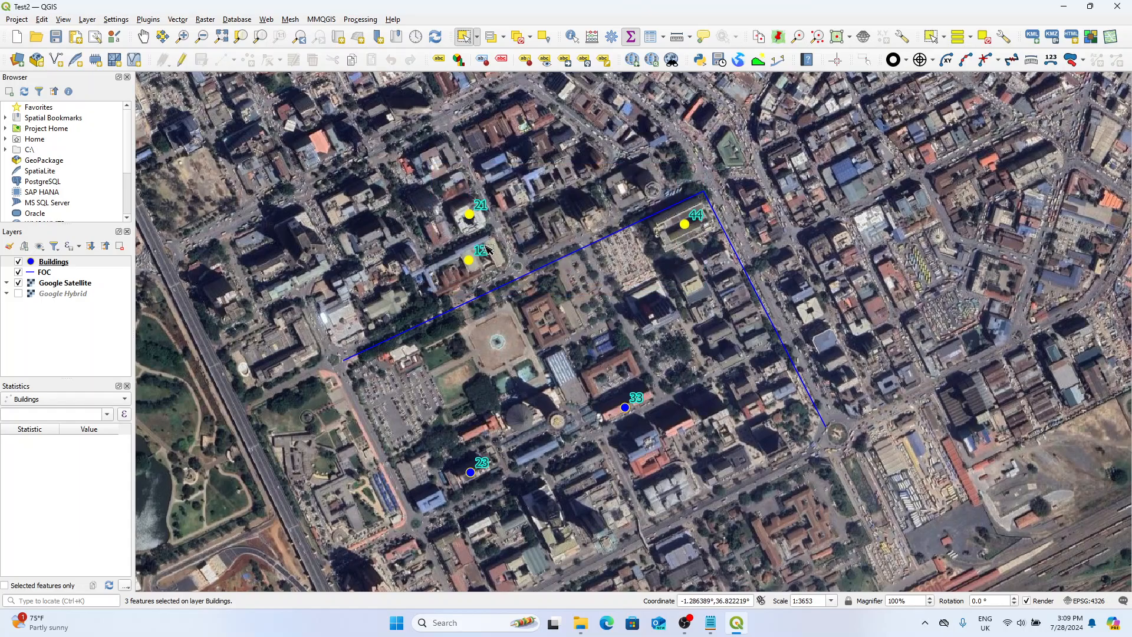
{"action": "scroll", "coordinate": [470, 240], "scroll_direction": "down", "scroll_amount": 1}
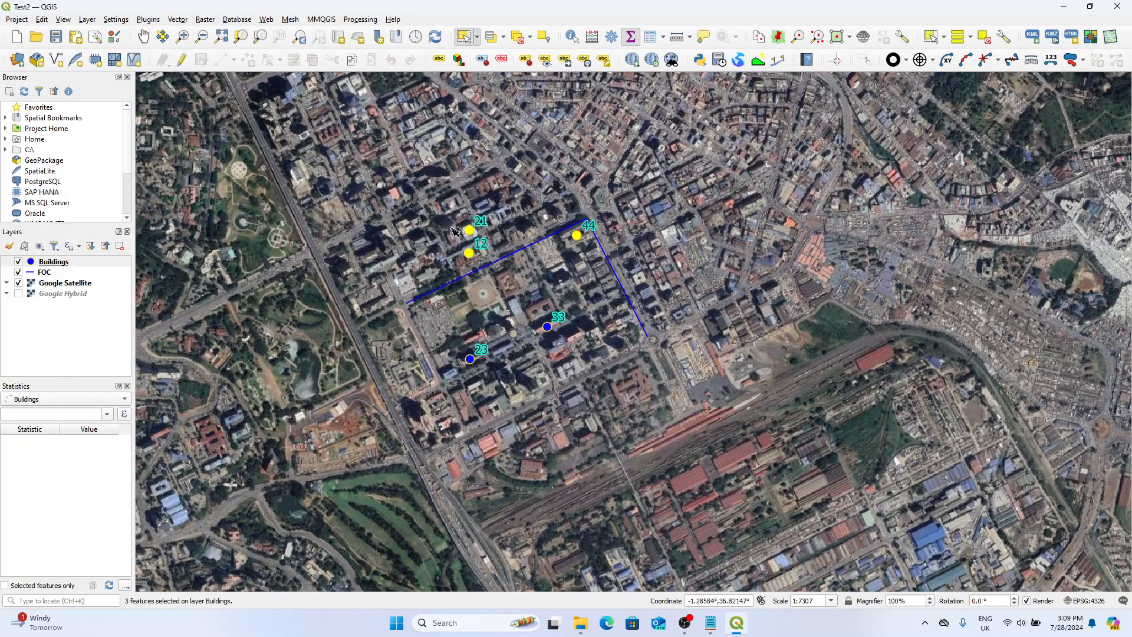
{"action": "scroll", "coordinate": [569, 242], "scroll_direction": "down", "scroll_amount": 1}
{"action": "scroll", "coordinate": [557, 238], "scroll_direction": "up", "scroll_amount": 1}
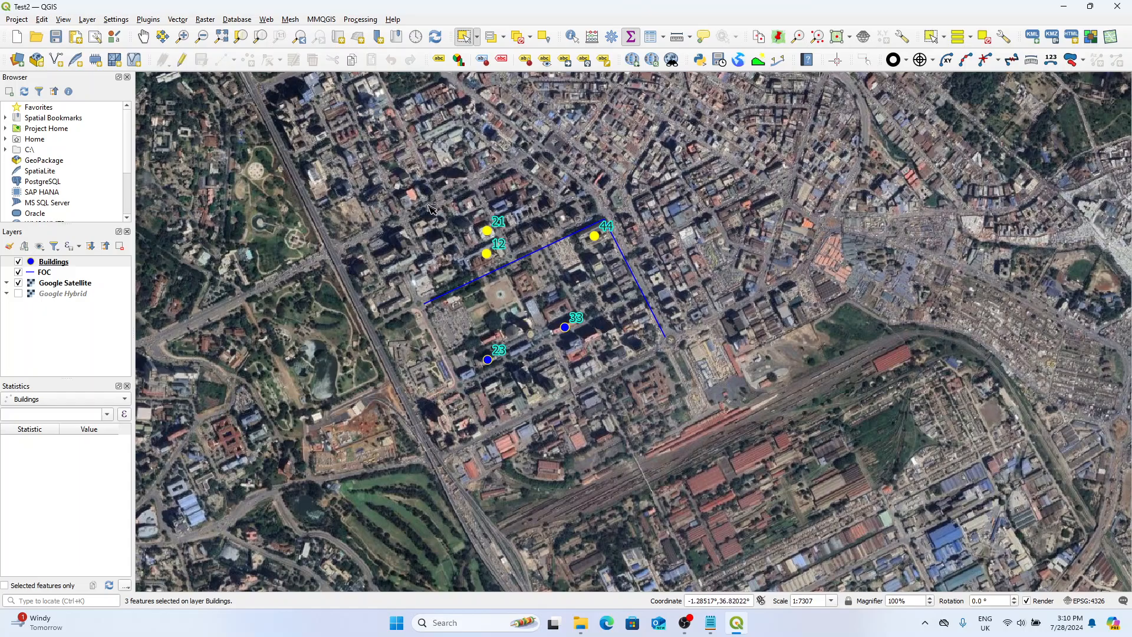
{"action": "left_click", "coordinate": [572, 169]}
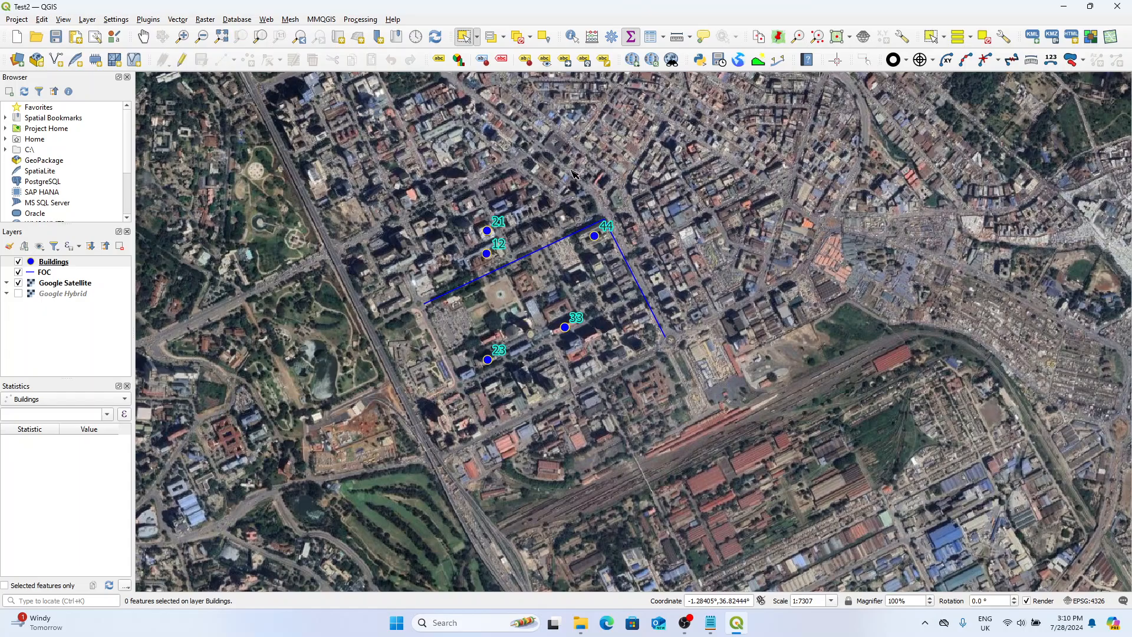
Set up a KMZ export of the whole Buildings layer, using Name as the name/label field.
{"action": "left_click", "coordinate": [103, 263]}
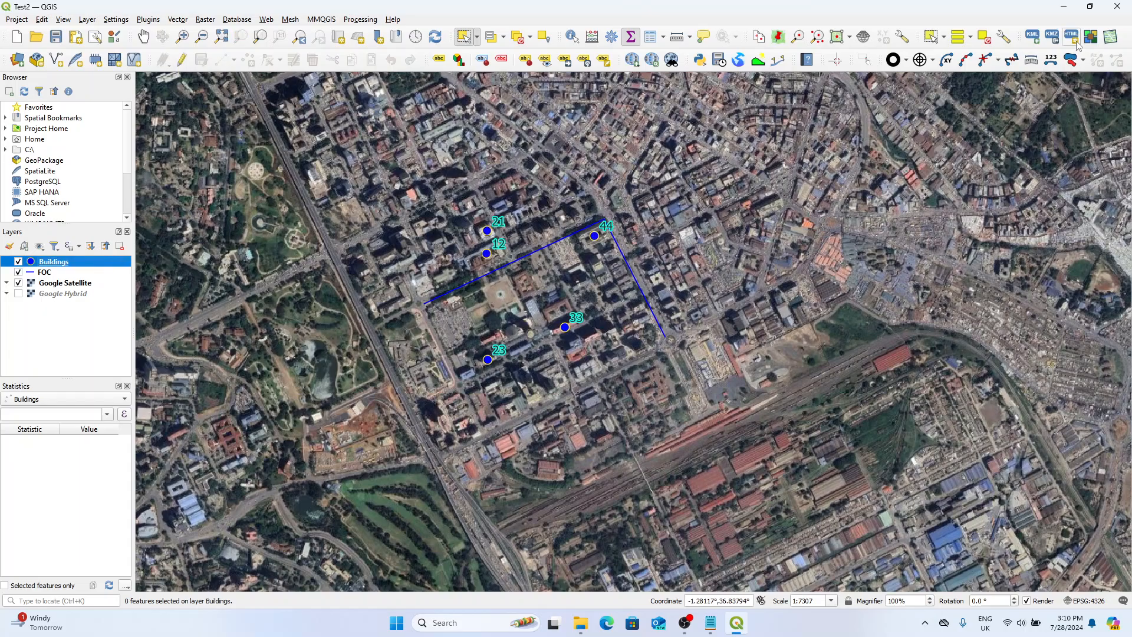
{"action": "left_click", "coordinate": [1053, 36]}
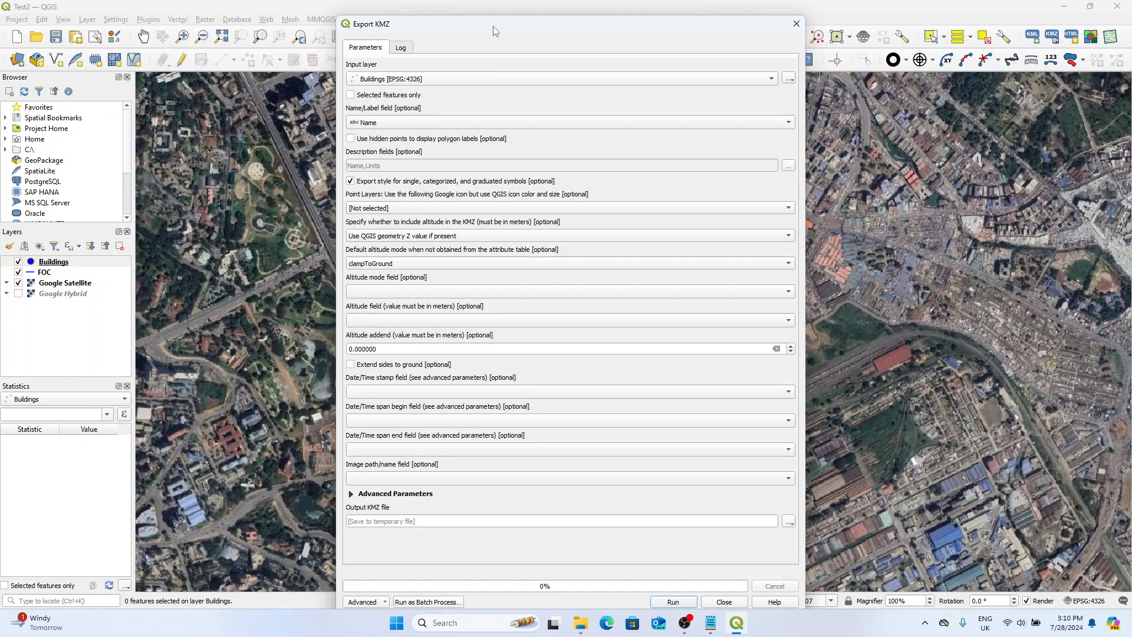
{"action": "left_click_drag", "start_coordinate": [499, 30], "coordinate": [495, 20]}
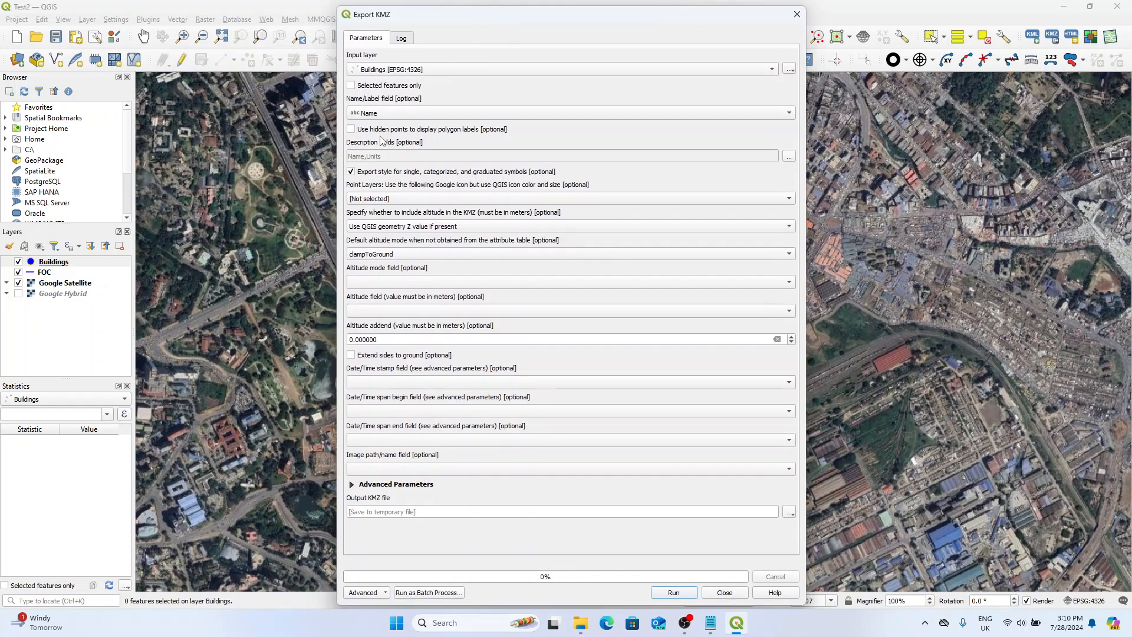
{"action": "left_click", "coordinate": [352, 87]}
{"action": "left_click", "coordinate": [387, 113]}
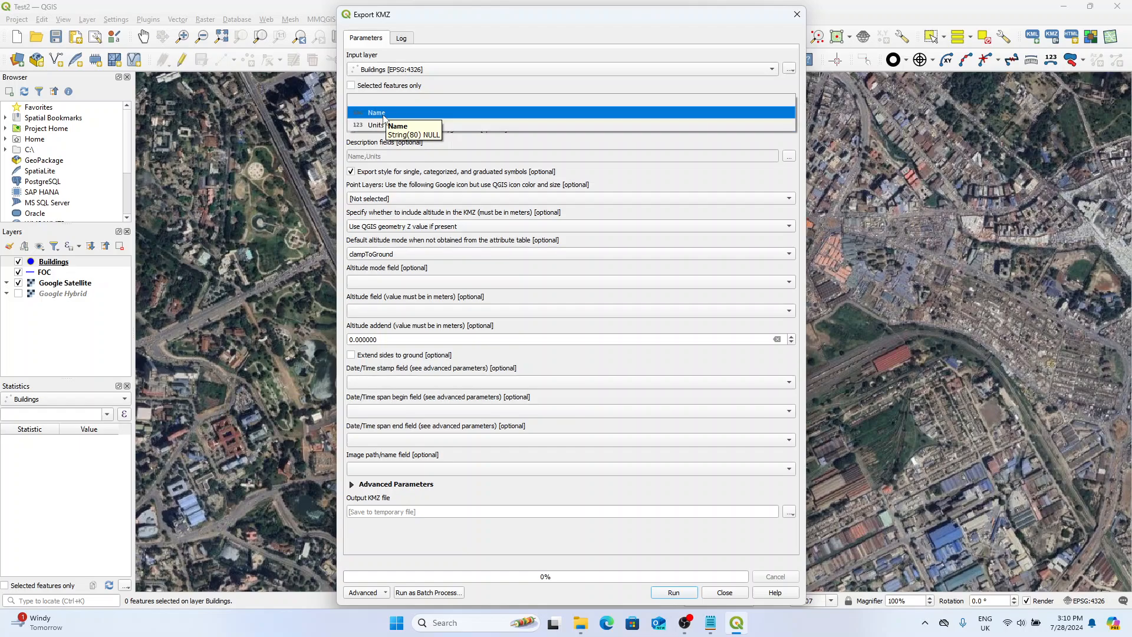
{"action": "left_click", "coordinate": [384, 115]}
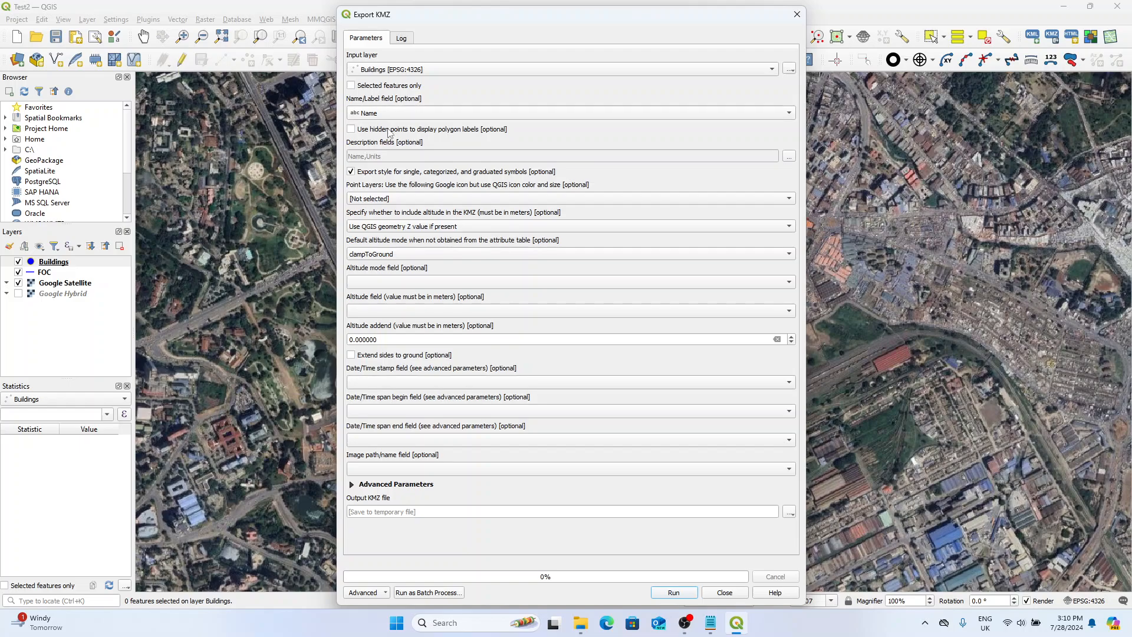
{"action": "left_click", "coordinate": [396, 114]}
{"action": "left_click", "coordinate": [392, 125]}
{"action": "left_click", "coordinate": [393, 118]}
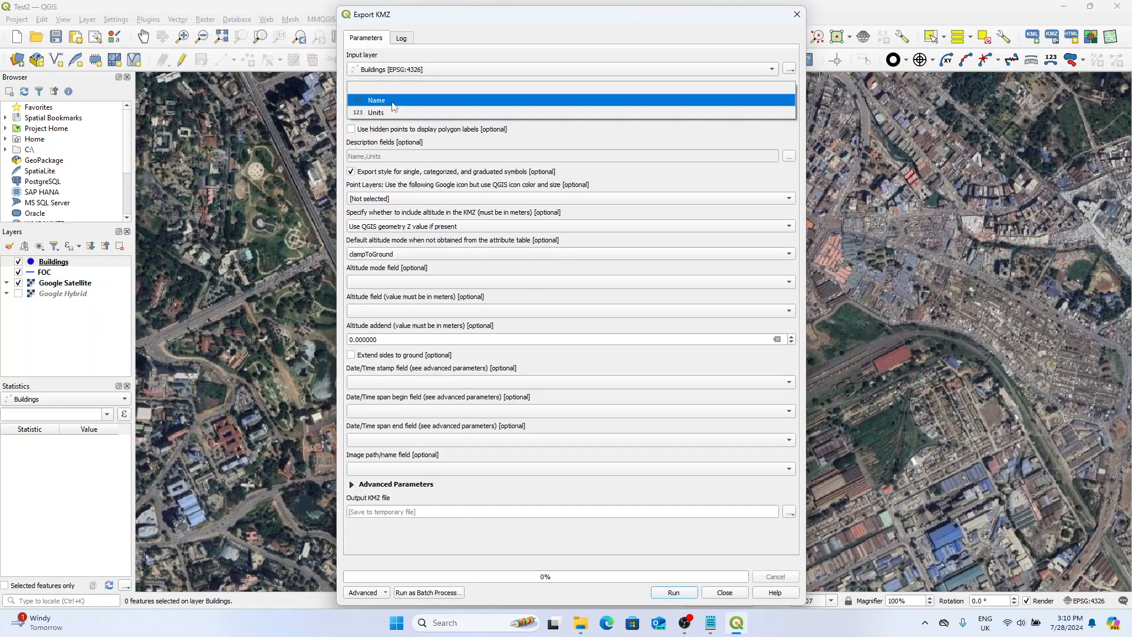
{"action": "left_click", "coordinate": [393, 102]}
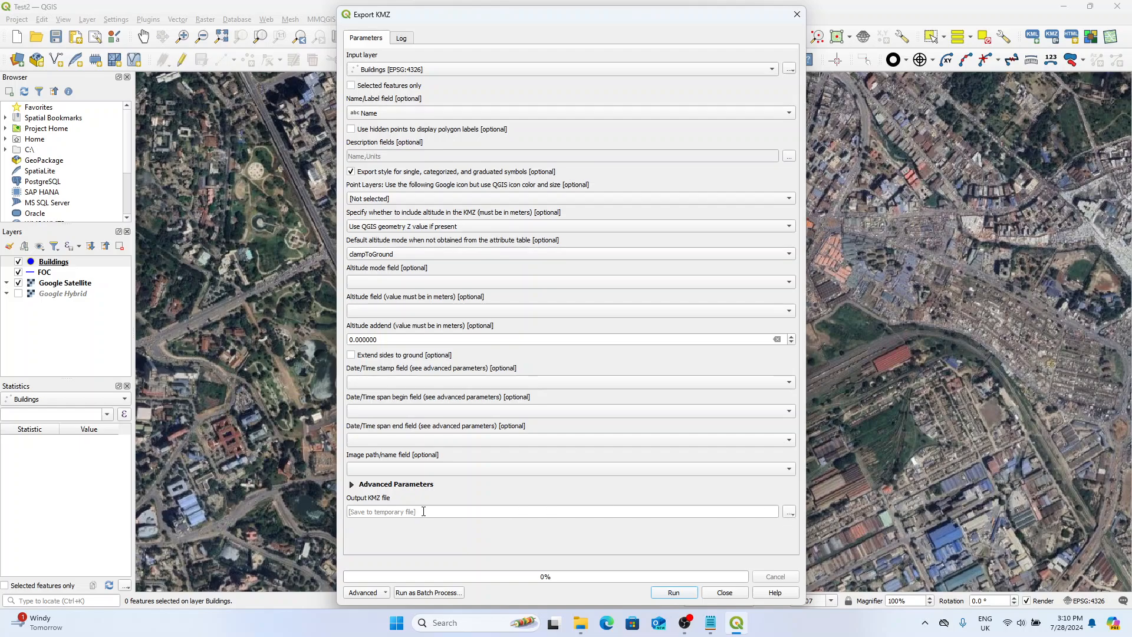
Set the output file to Buildings.kmz in the QGIS kmz folder, run the KMZ export and close its dialog.
{"action": "left_click", "coordinate": [790, 512]}
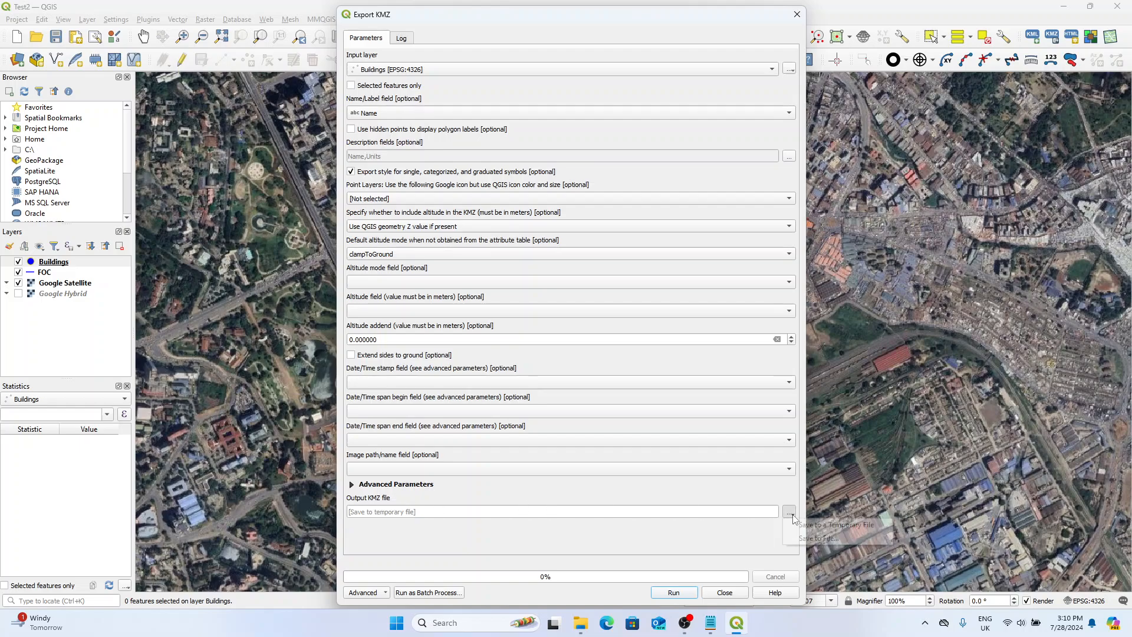
{"action": "left_click", "coordinate": [825, 538]}
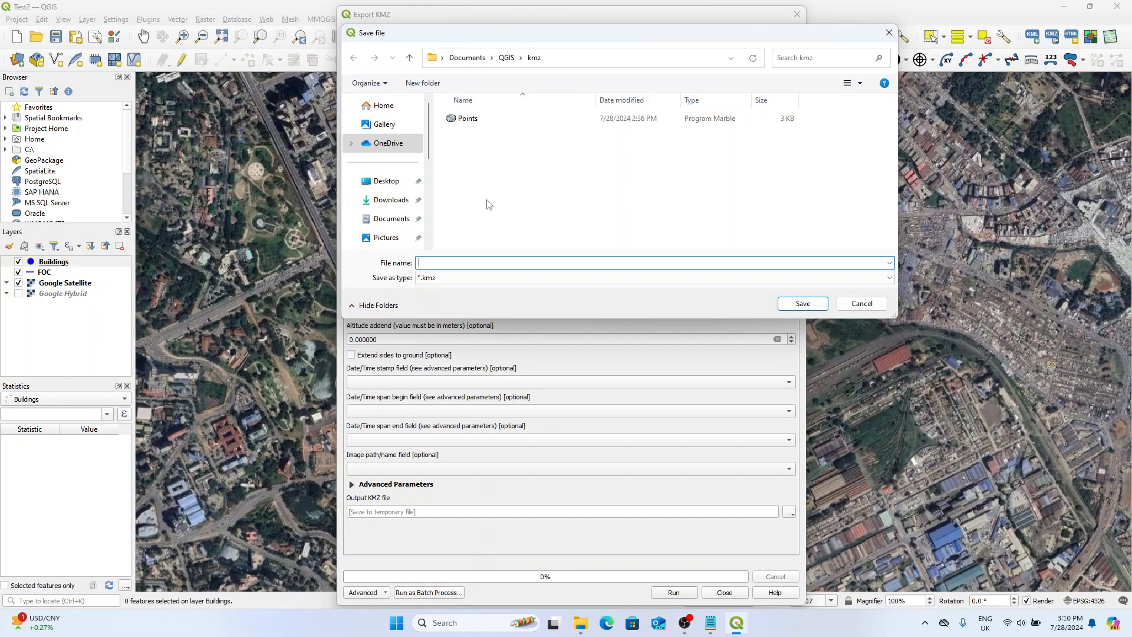
{"action": "type", "text": "uildings"}
{"action": "left_click", "coordinate": [819, 304]}
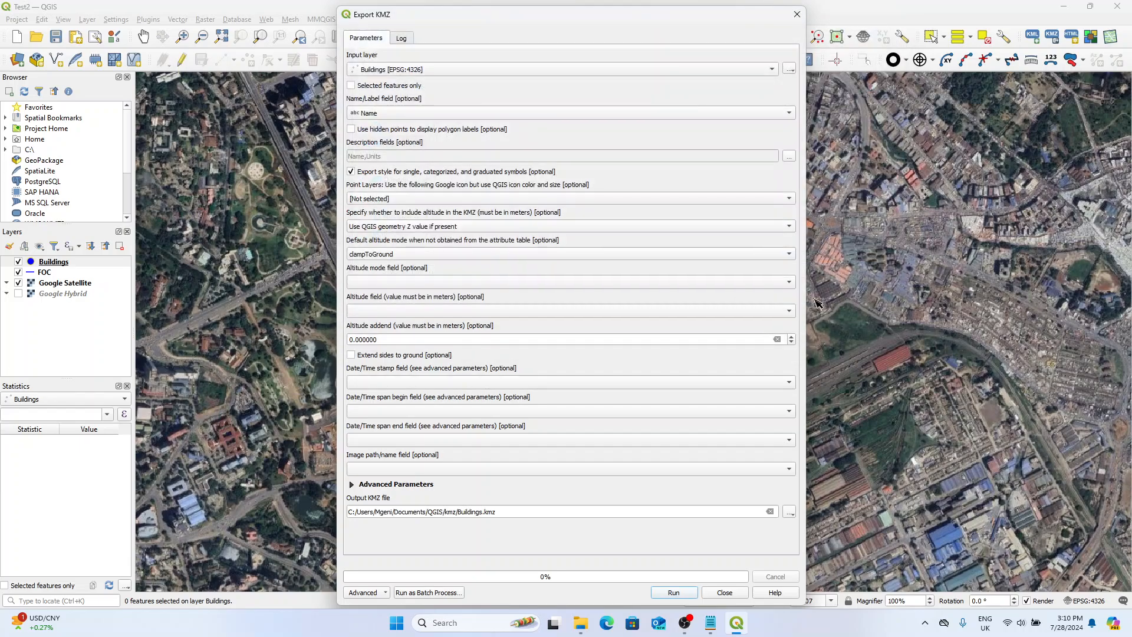
{"action": "left_click", "coordinate": [685, 597]}
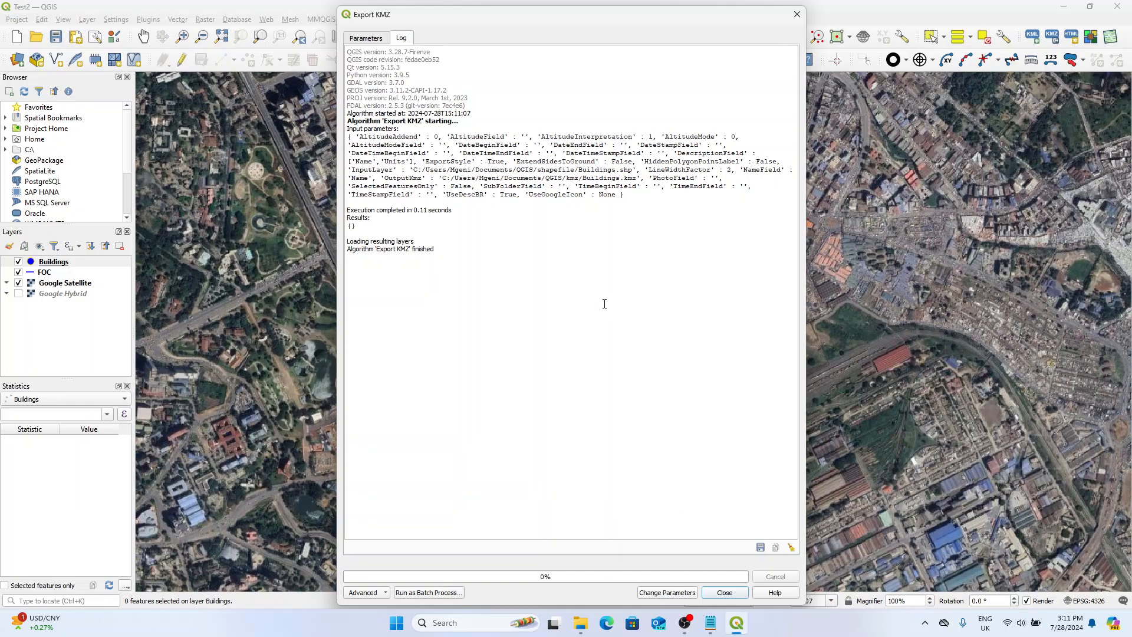
{"action": "left_click", "coordinate": [366, 38]}
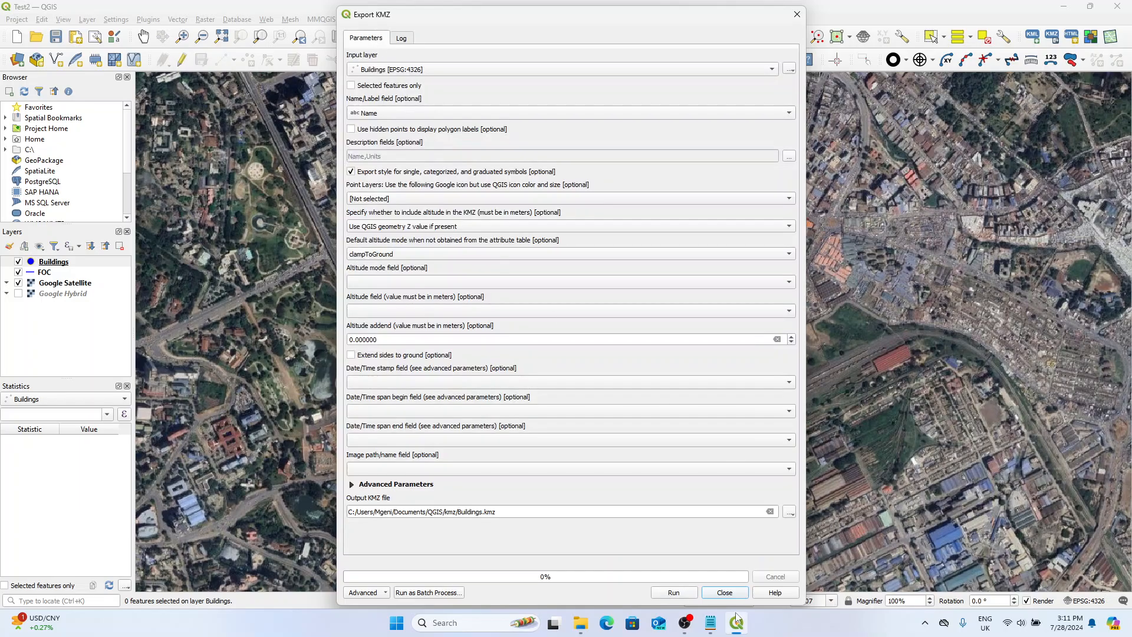
{"action": "left_click", "coordinate": [725, 592]}
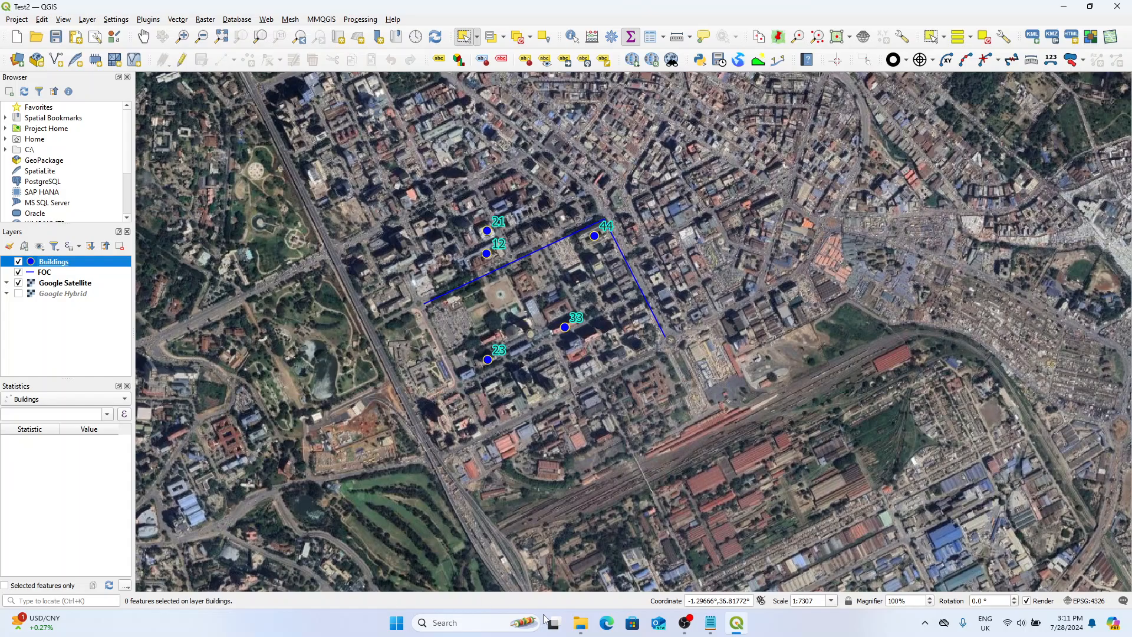
Switch to File Explorer, go to the QGIS kmz folder and select the exported Buildings file.
{"action": "left_click", "coordinate": [581, 623]}
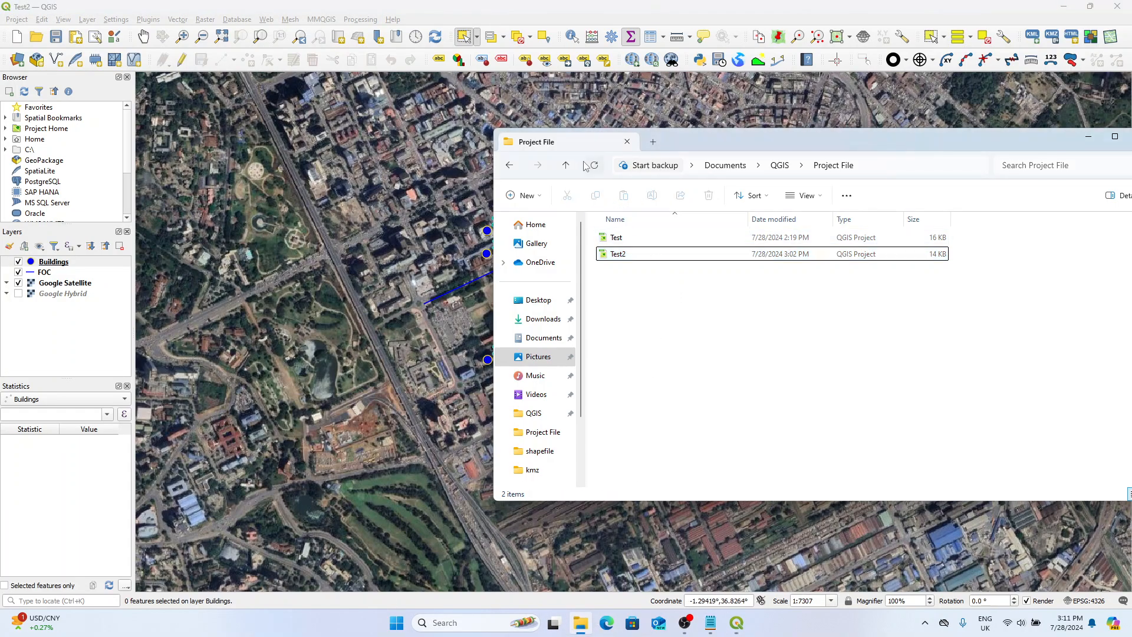
{"action": "left_click", "coordinate": [566, 165]}
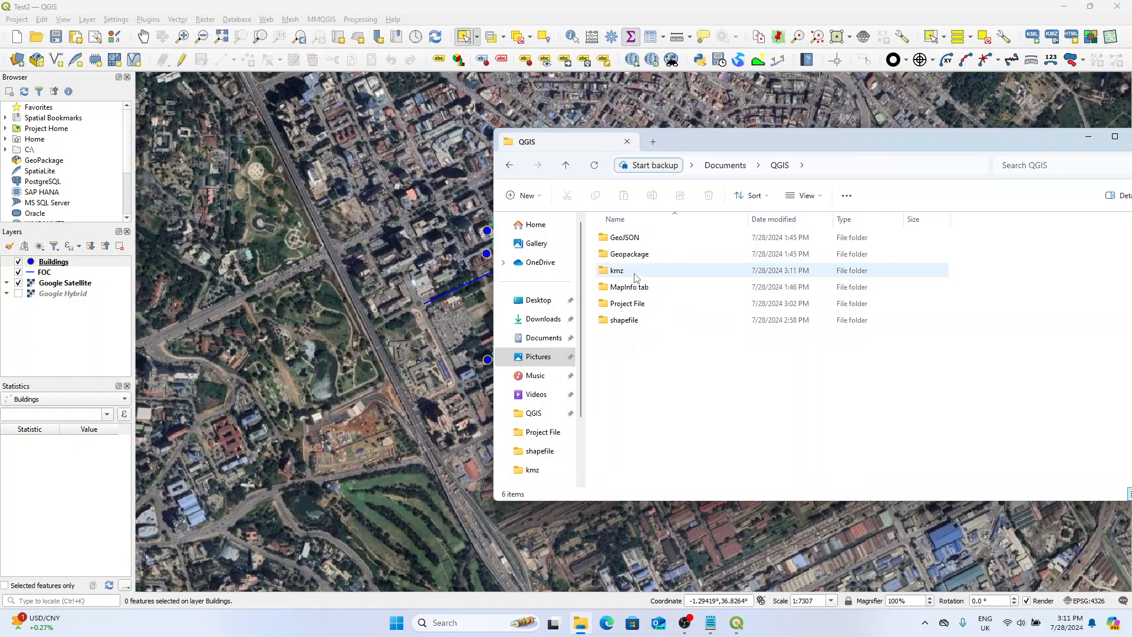
{"action": "double_click", "coordinate": [633, 271]}
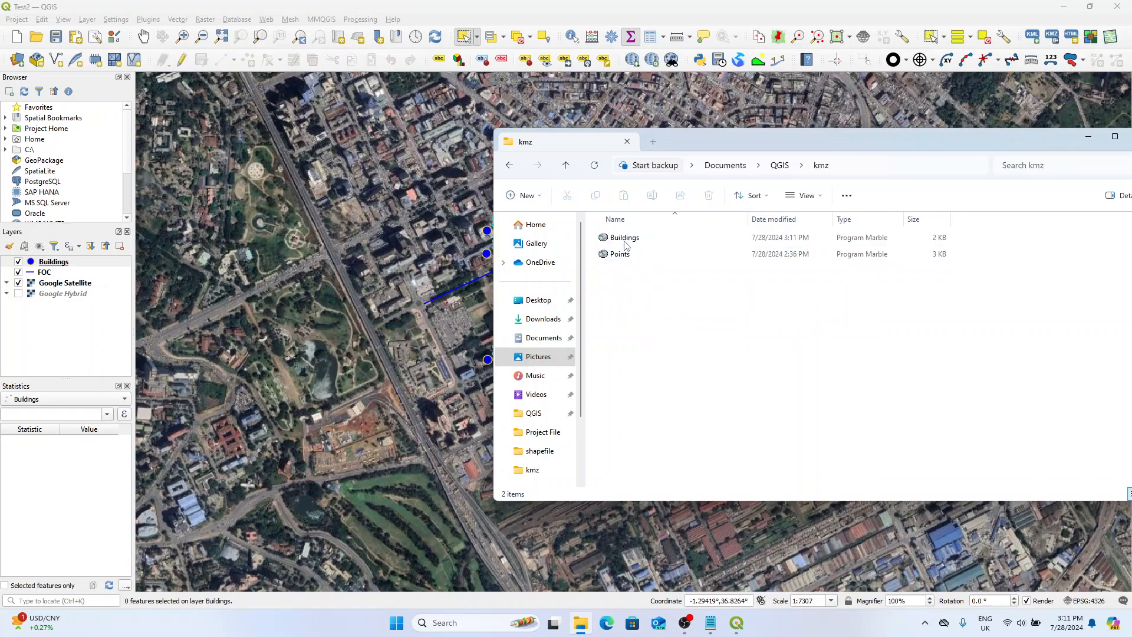
{"action": "left_click", "coordinate": [628, 241]}
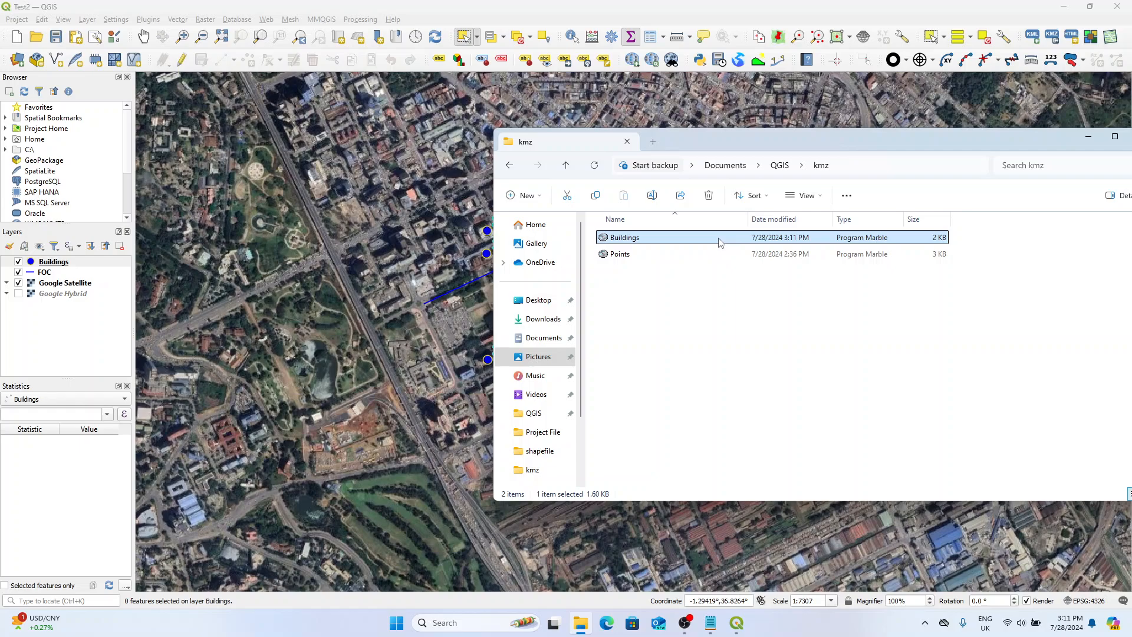
{"action": "right_click", "coordinate": [673, 244]}
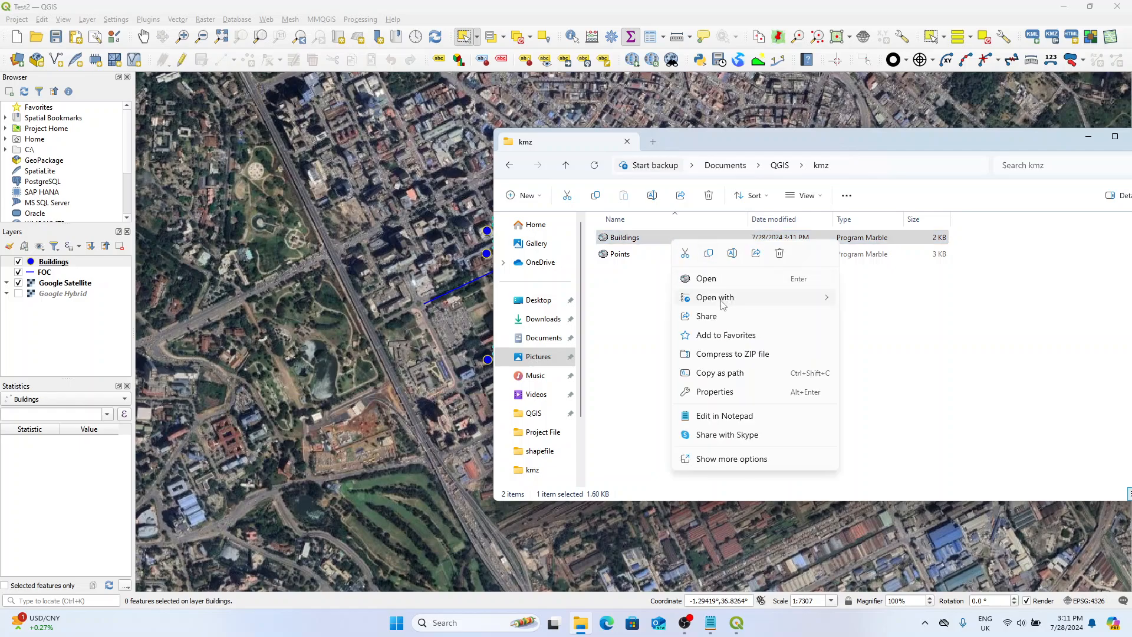
{"action": "mouse_move", "coordinate": [723, 299]}
{"action": "left_click", "coordinate": [878, 336]}
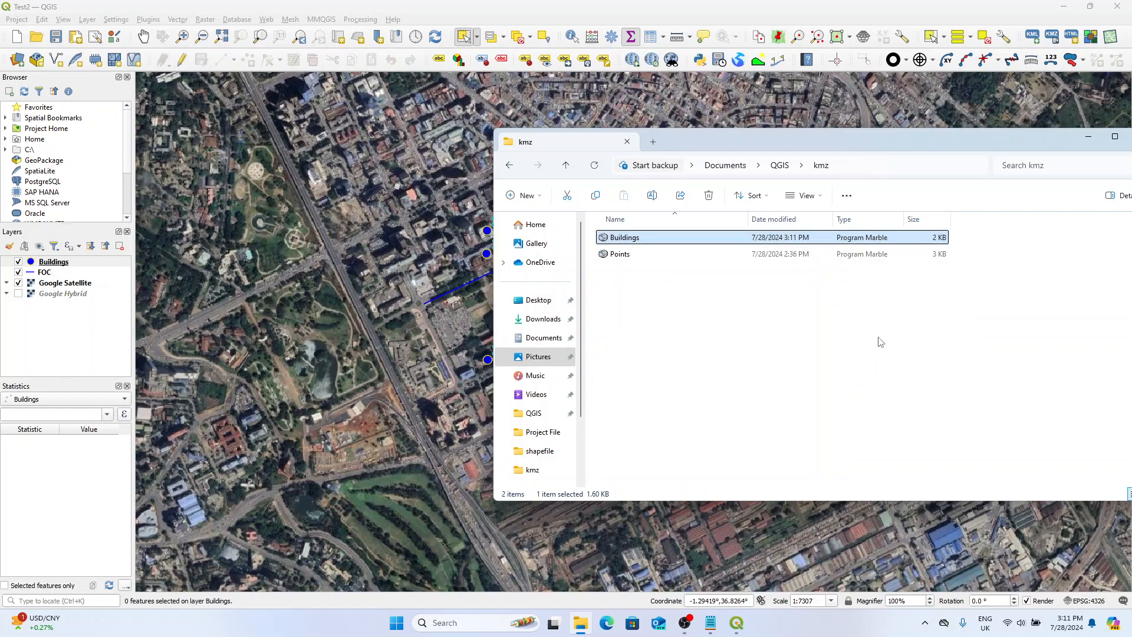
{"action": "scroll", "coordinate": [505, 306], "scroll_direction": "down", "scroll_amount": 3}
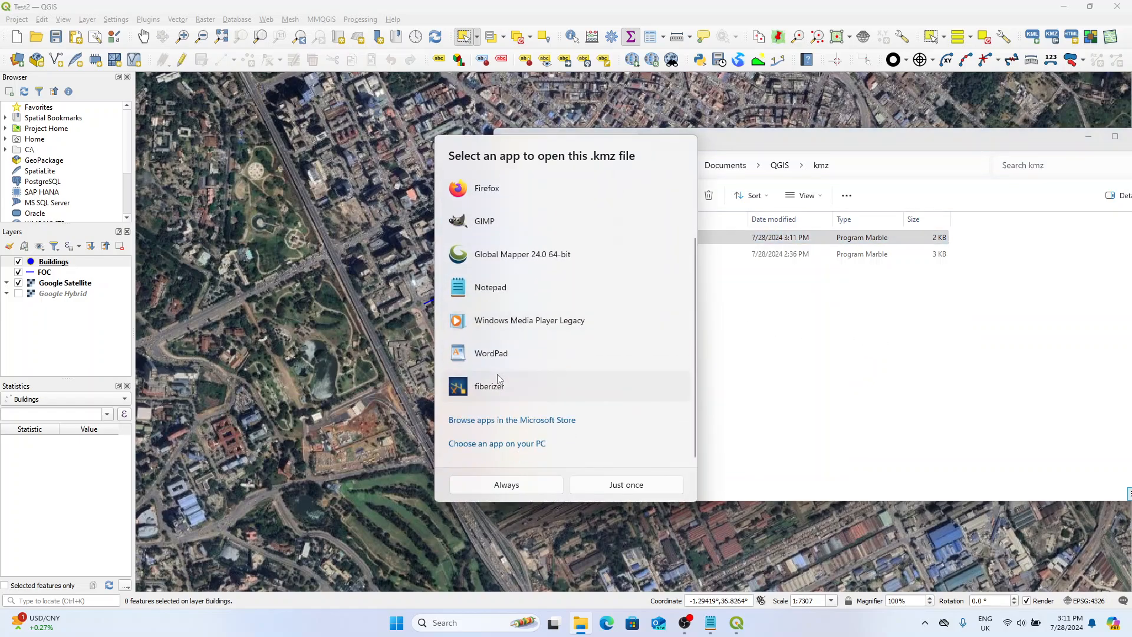
{"action": "left_click", "coordinate": [519, 451]}
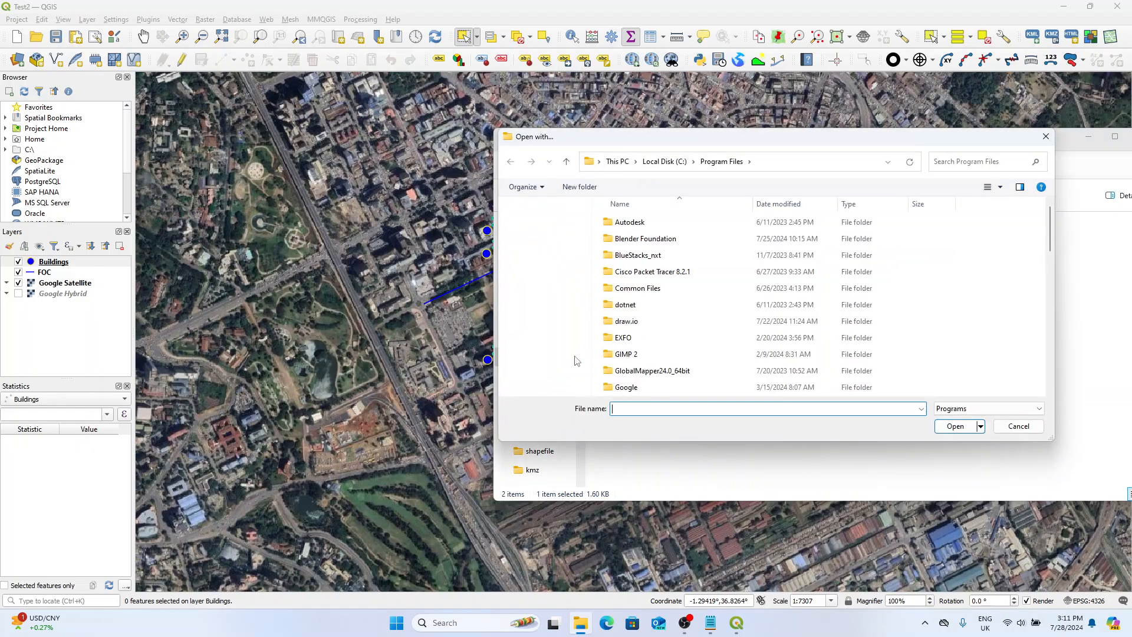
{"action": "scroll", "coordinate": [647, 306], "scroll_direction": "down", "scroll_amount": 2}
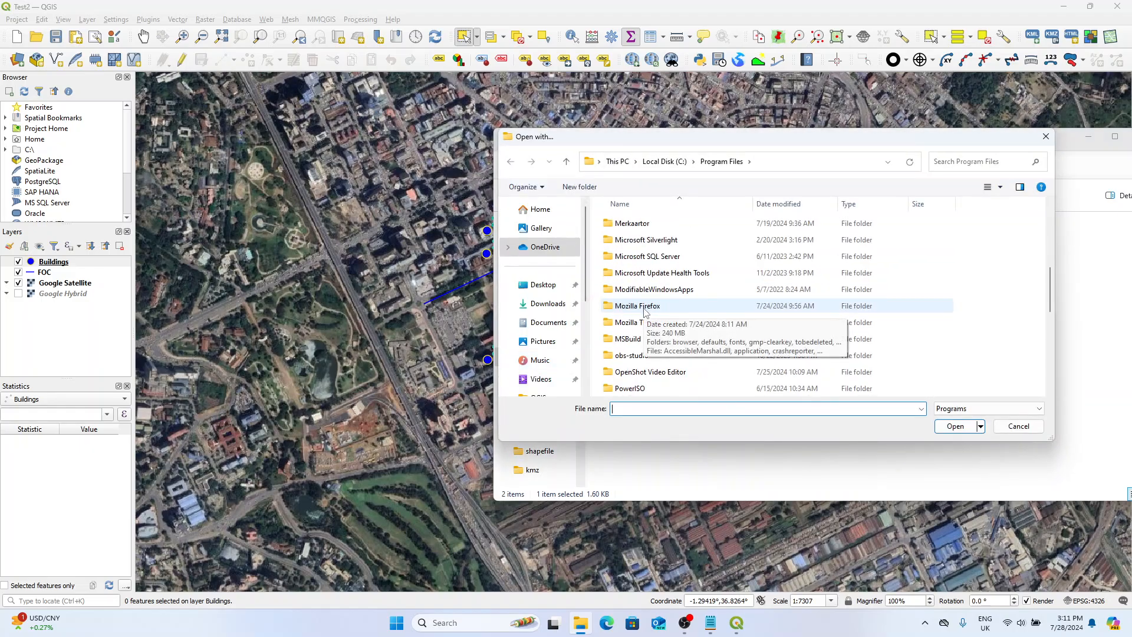
{"action": "scroll", "coordinate": [646, 310], "scroll_direction": "down", "scroll_amount": 3}
{"action": "scroll", "coordinate": [648, 310], "scroll_direction": "up", "scroll_amount": 2}
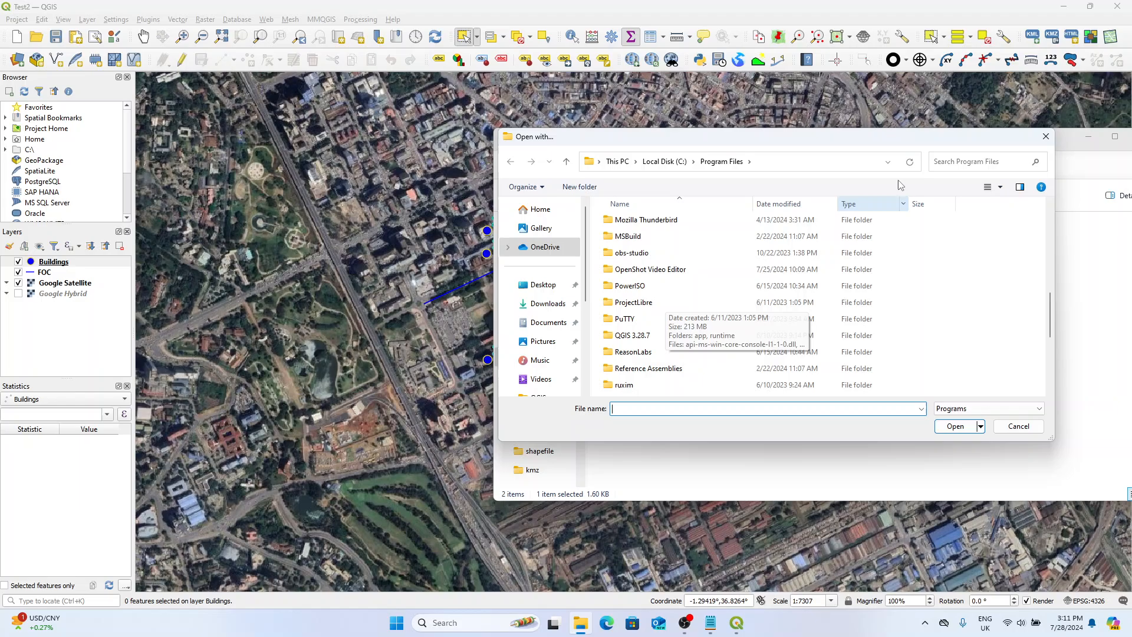
{"action": "left_click", "coordinate": [1046, 137]}
{"action": "left_click", "coordinate": [1007, 318]}
Search the computer for Google Earth Pro and launch it.
{"action": "left_click_drag", "start_coordinate": [888, 134], "coordinate": [787, 125]}
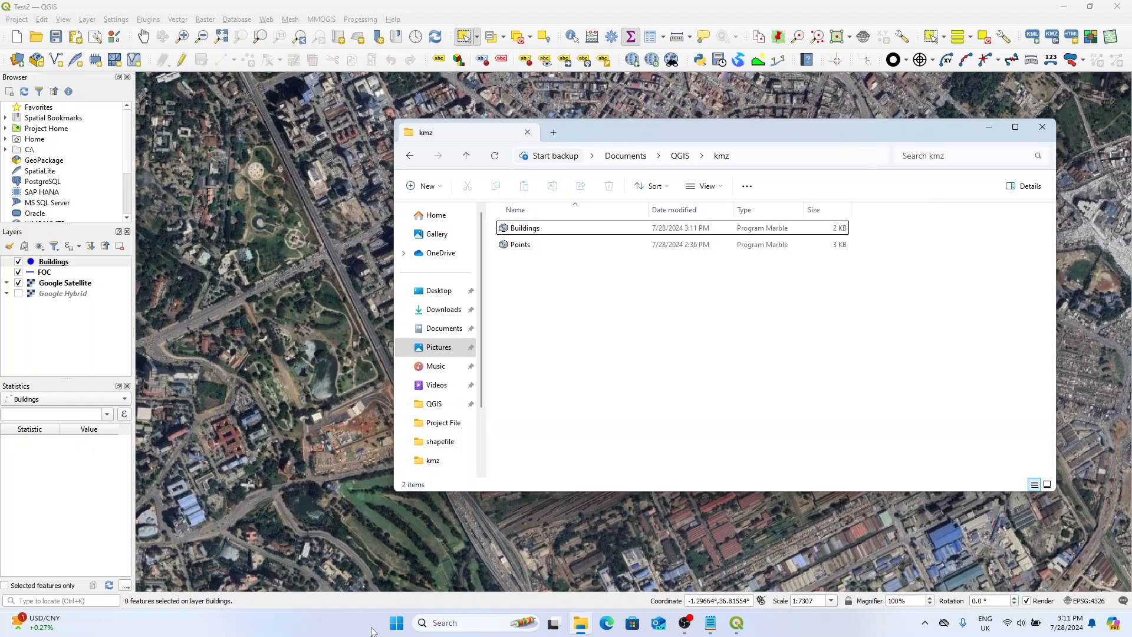
{"action": "left_click", "coordinate": [396, 622]}
{"action": "type", "text": "b"}
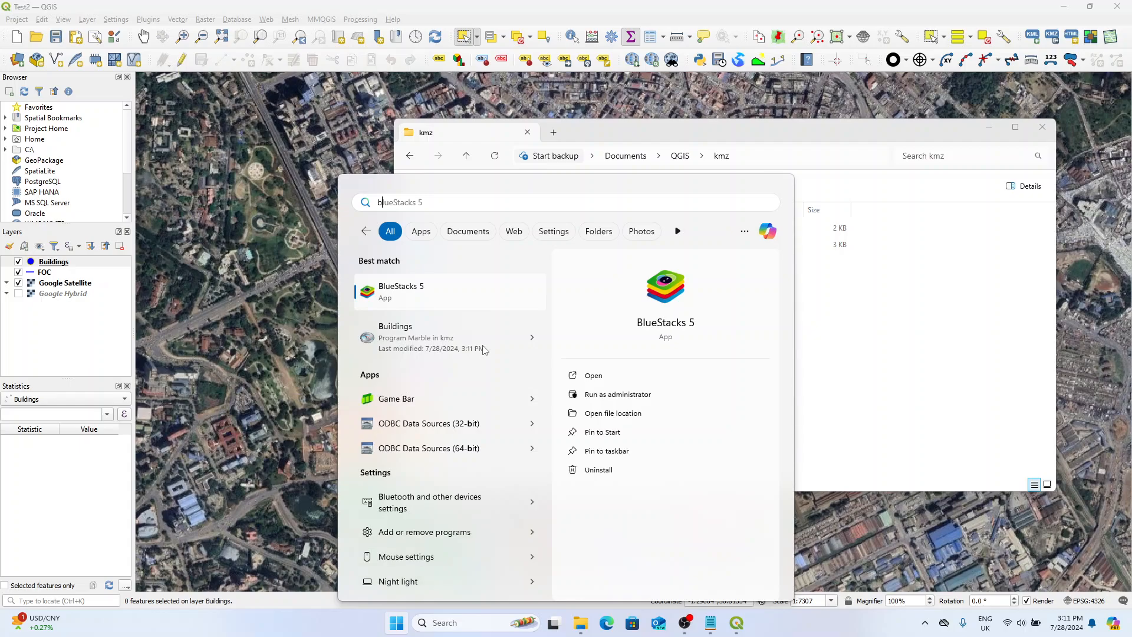
{"action": "key", "text": "BackSpace"}
{"action": "type", "text": "gog"}
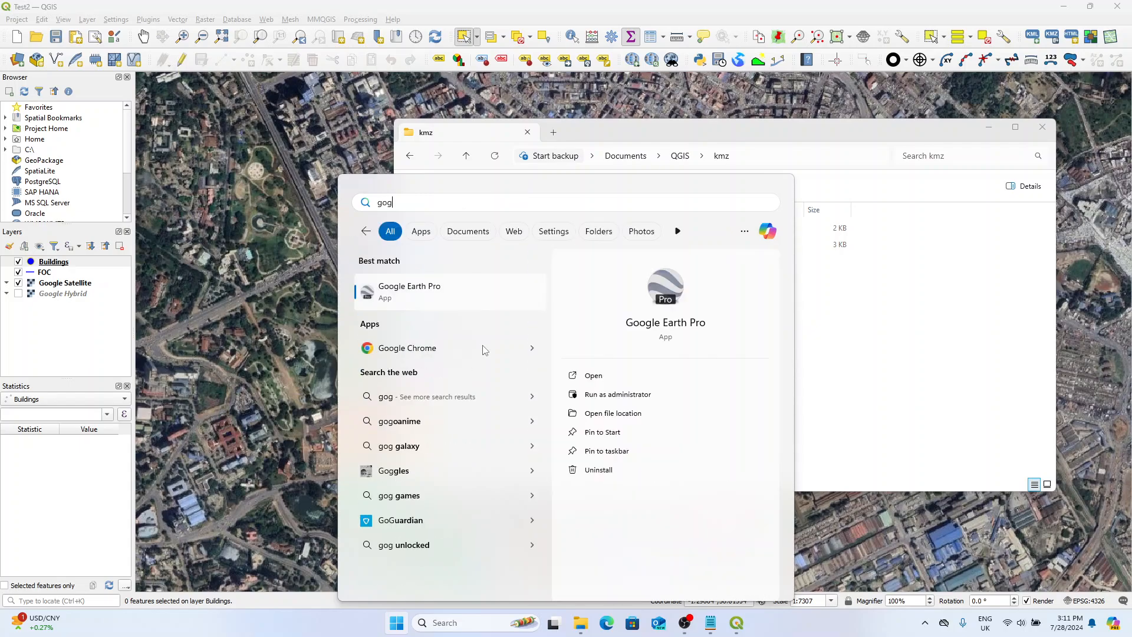
{"action": "key", "text": "Return"}
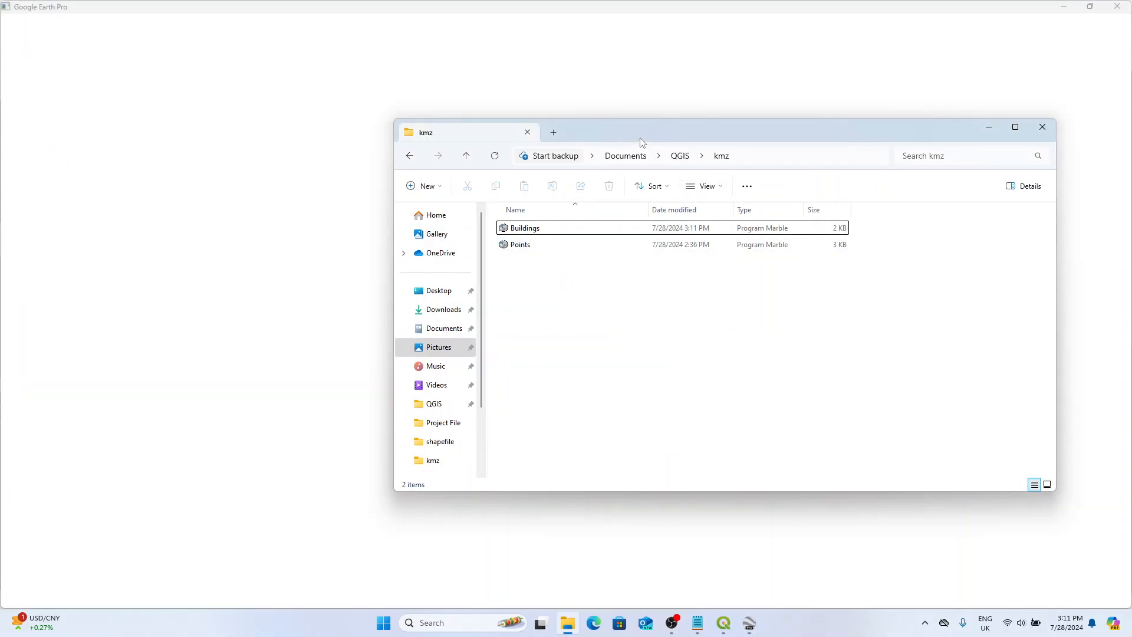
Load the Buildings file from the kmz folder into Google Earth Pro and inspect its placemarks and name labels.
{"action": "left_click_drag", "start_coordinate": [639, 137], "coordinate": [881, 129]}
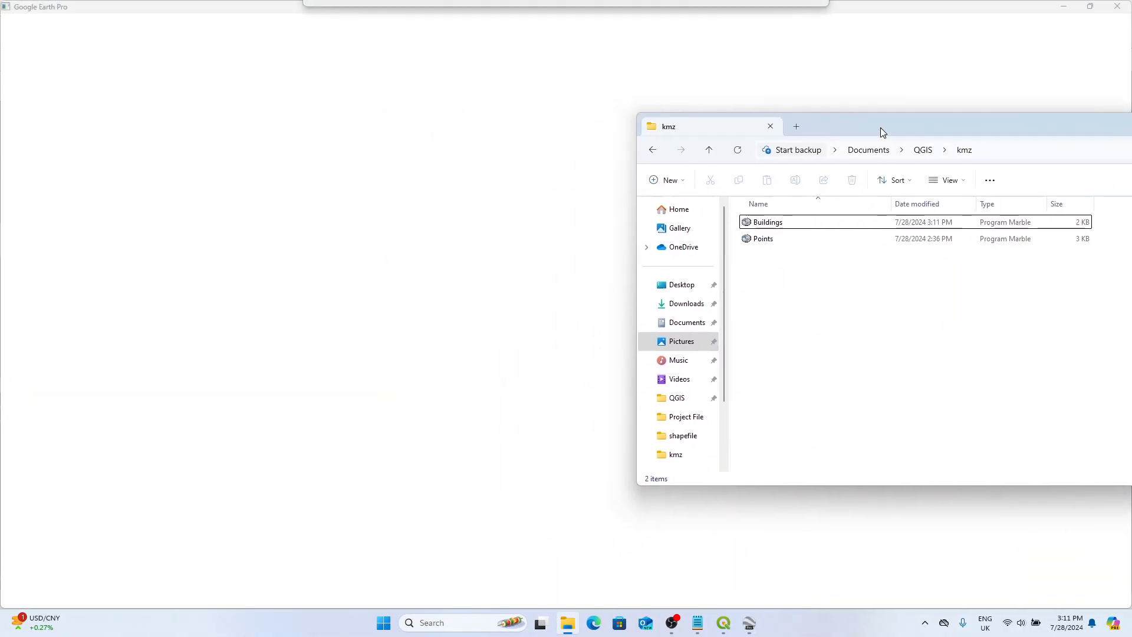
{"action": "left_click", "coordinate": [767, 221]}
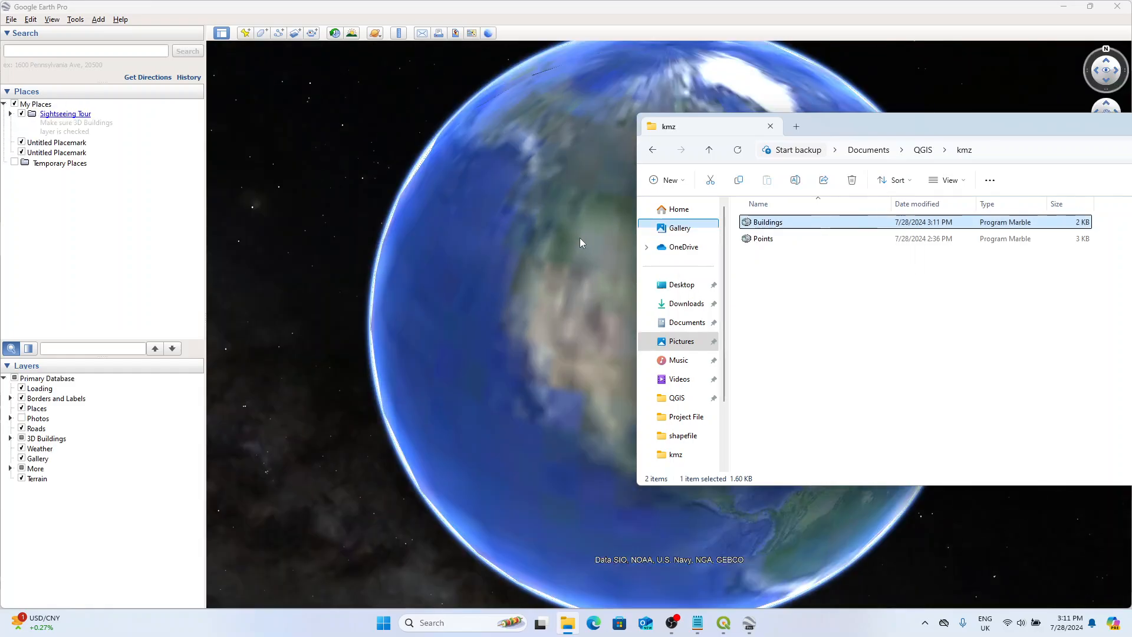
{"action": "left_click_drag", "start_coordinate": [580, 242], "coordinate": [484, 267]}
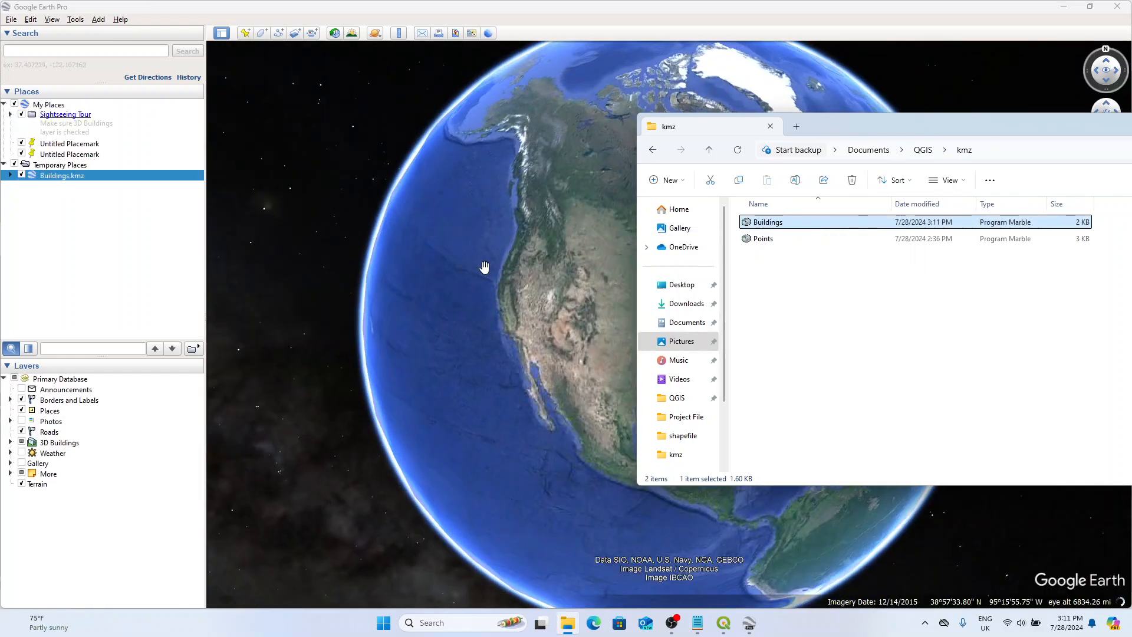
{"action": "left_click", "coordinate": [423, 345]}
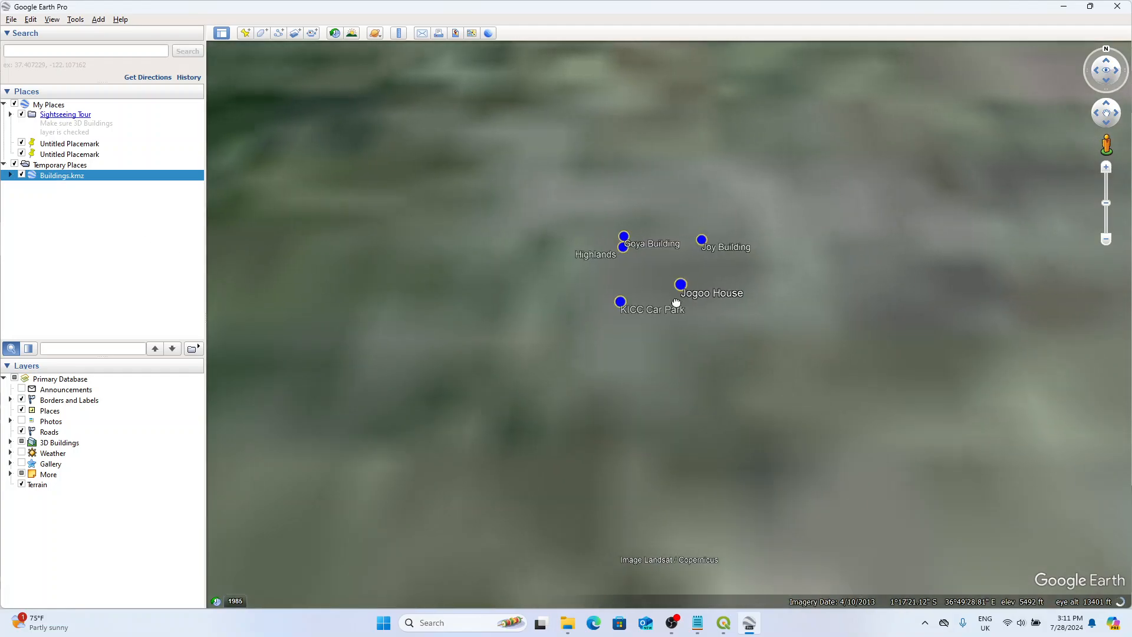
{"action": "scroll", "coordinate": [632, 223], "scroll_direction": "up", "scroll_amount": 5}
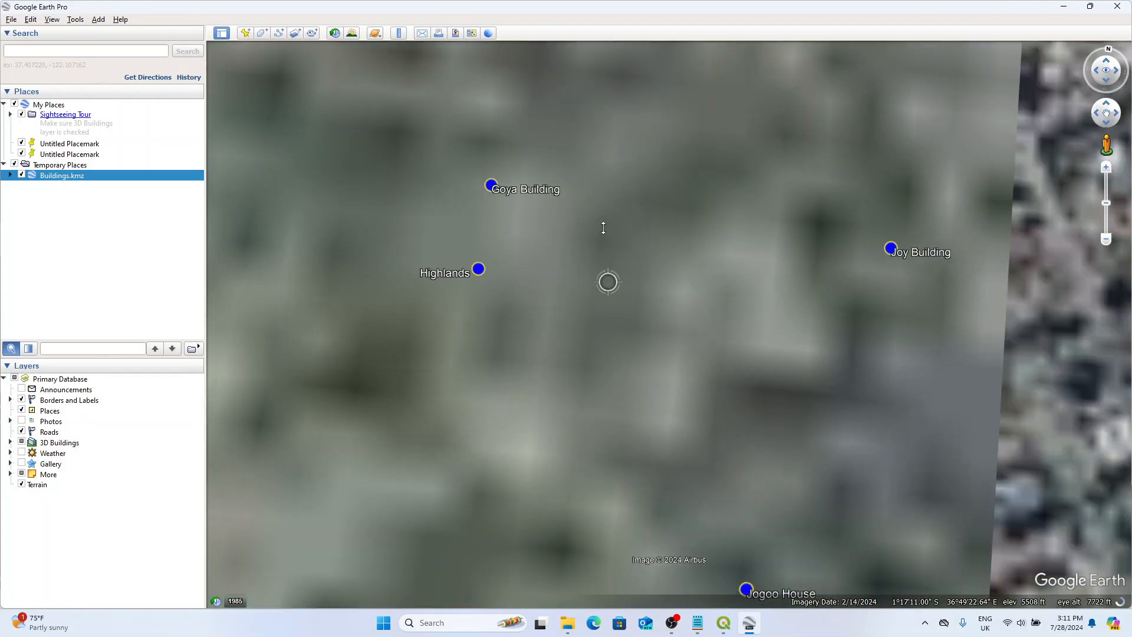
{"action": "scroll", "coordinate": [592, 251], "scroll_direction": "down", "scroll_amount": 5}
{"action": "scroll", "coordinate": [587, 239], "scroll_direction": "up", "scroll_amount": 4}
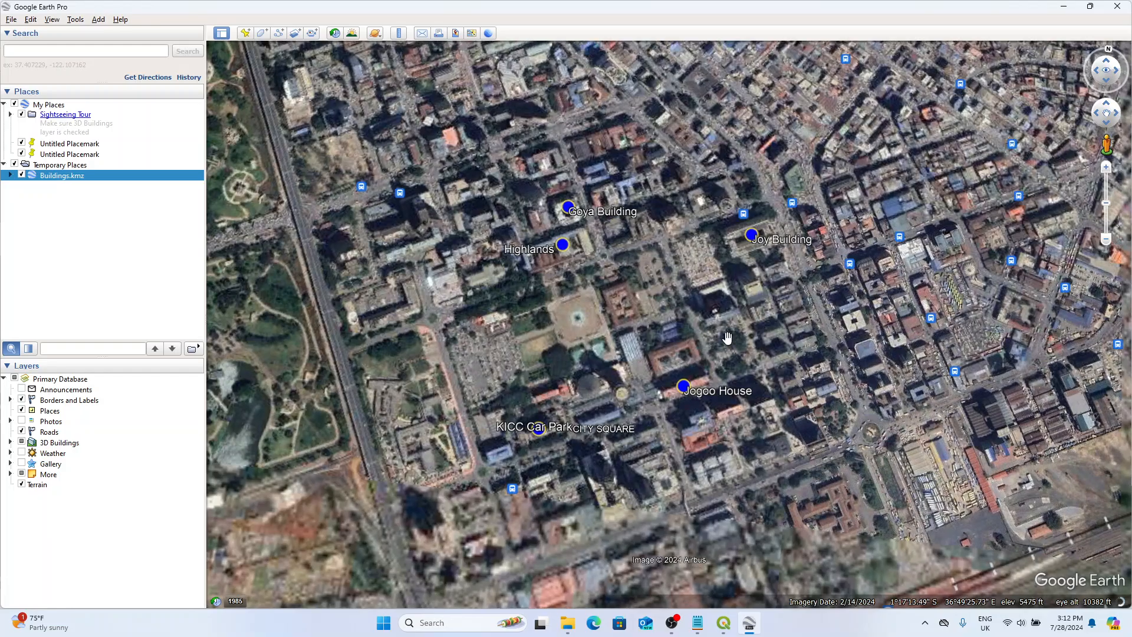
Change the icon of the whole Buildings.kmz folder to the blank white paddle marker and close Google Earth Pro.
{"action": "right_click", "coordinate": [68, 176]}
{"action": "left_click", "coordinate": [95, 345]}
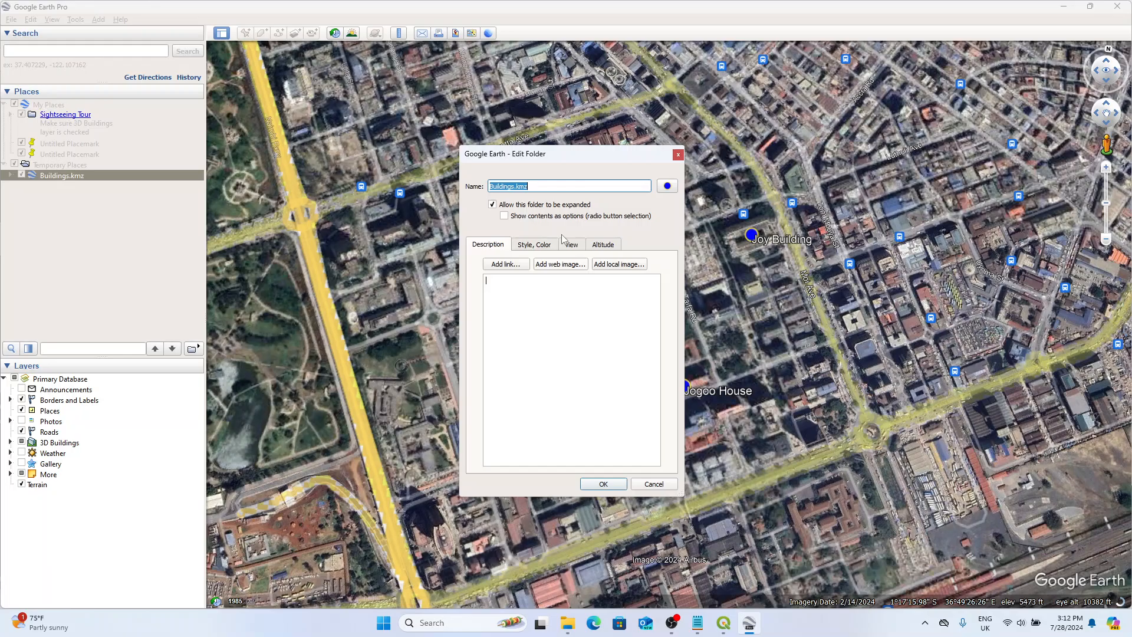
{"action": "left_click", "coordinate": [667, 185]}
{"action": "left_click", "coordinate": [586, 276]}
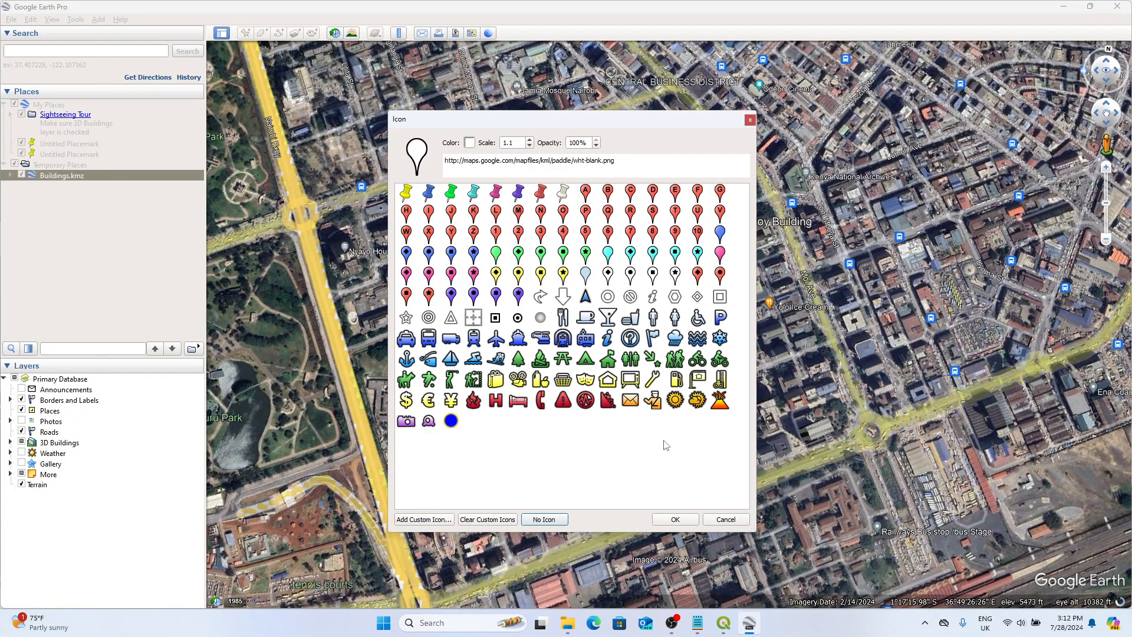
{"action": "left_click", "coordinate": [677, 519]}
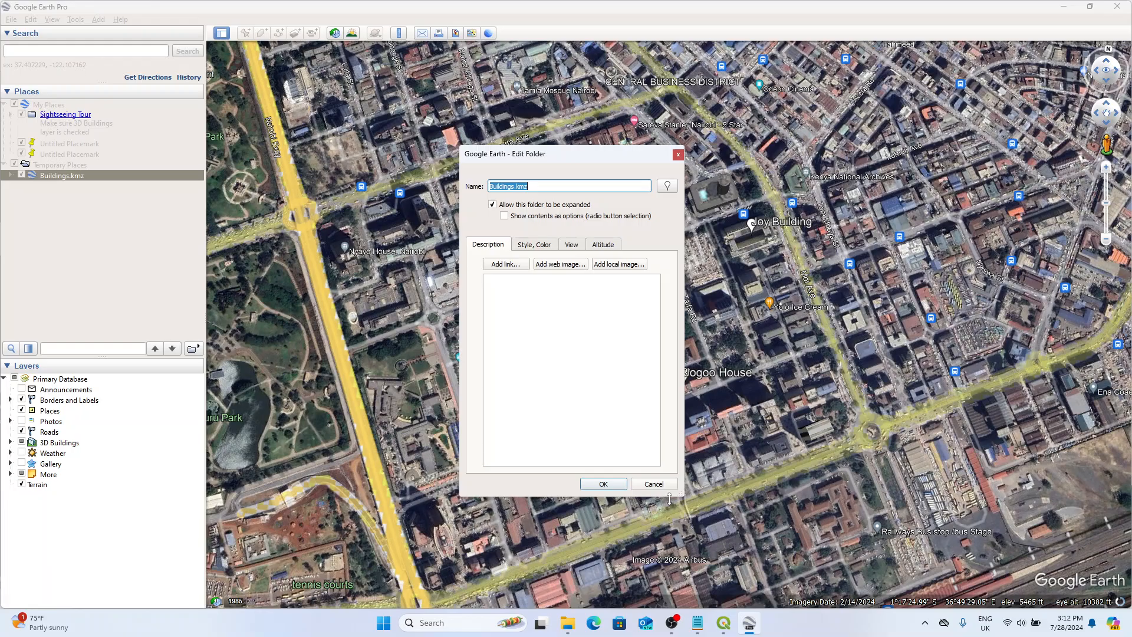
{"action": "left_click", "coordinate": [610, 485]}
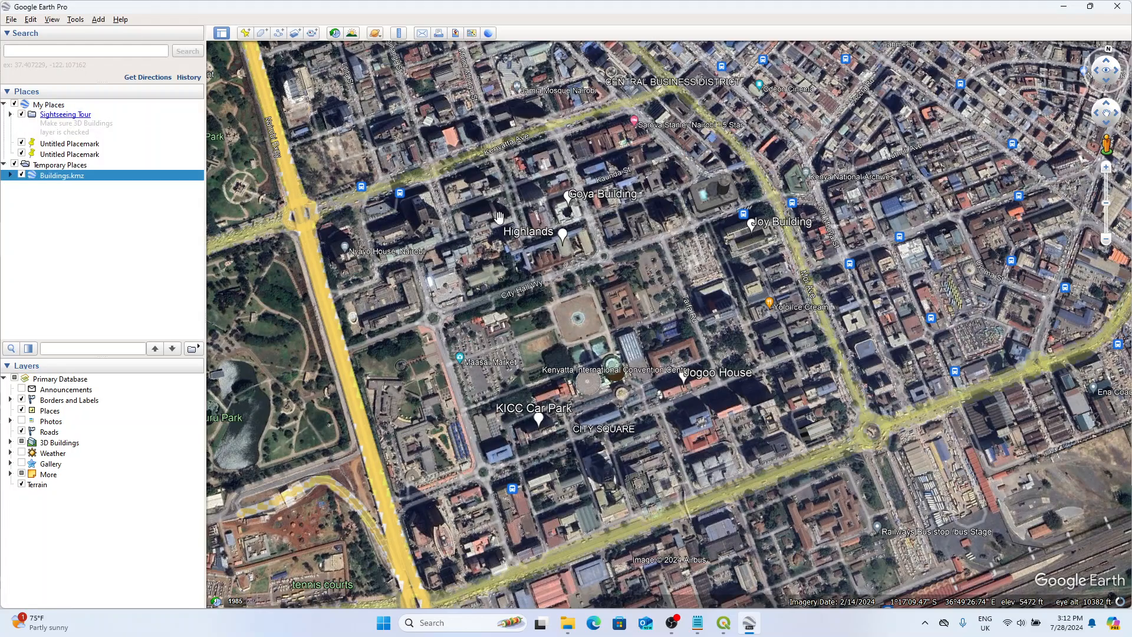
{"action": "left_click", "coordinate": [1118, 7]}
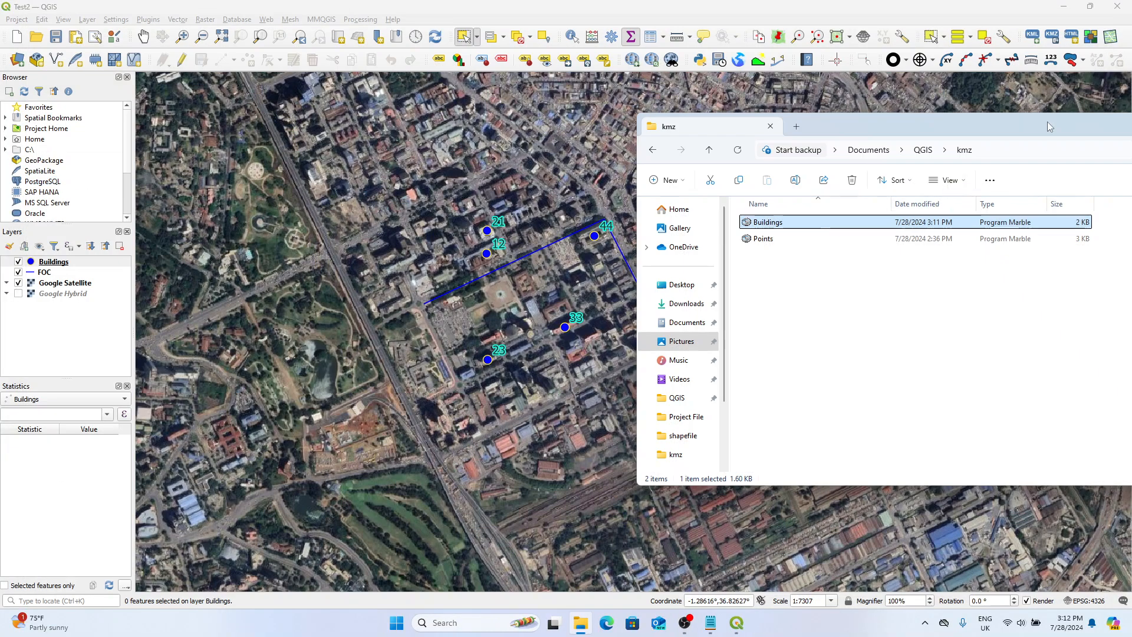
Return to QGIS and set up a KMZ export of the FOC layer with Name as the name/label field.
{"action": "left_click", "coordinate": [662, 5]}
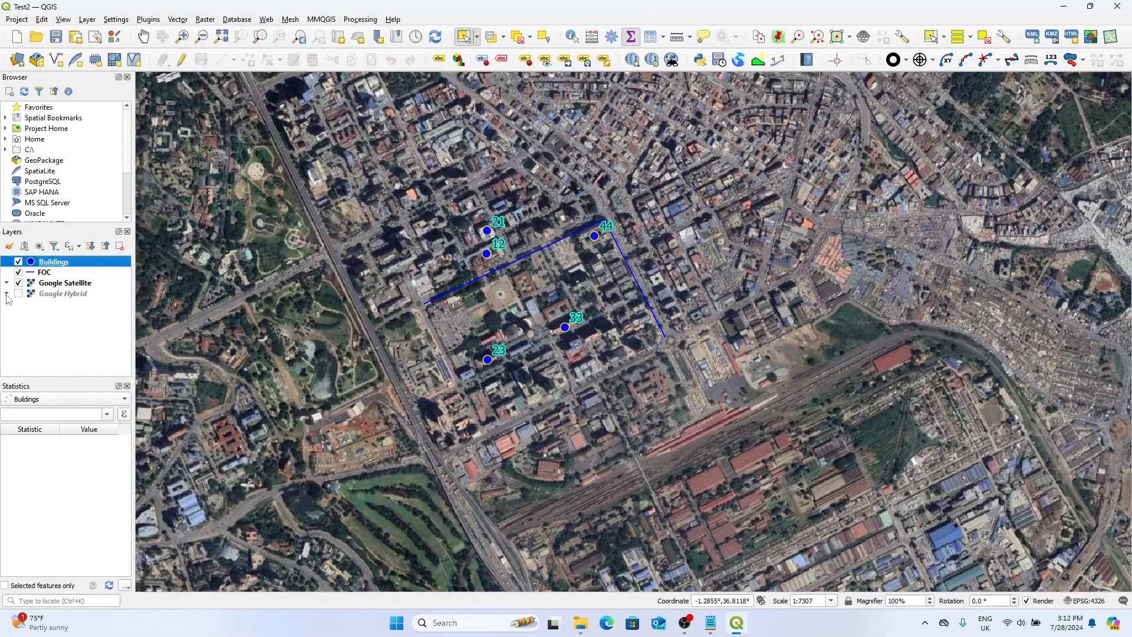
{"action": "left_click", "coordinate": [59, 272]}
{"action": "left_click", "coordinate": [1051, 36]}
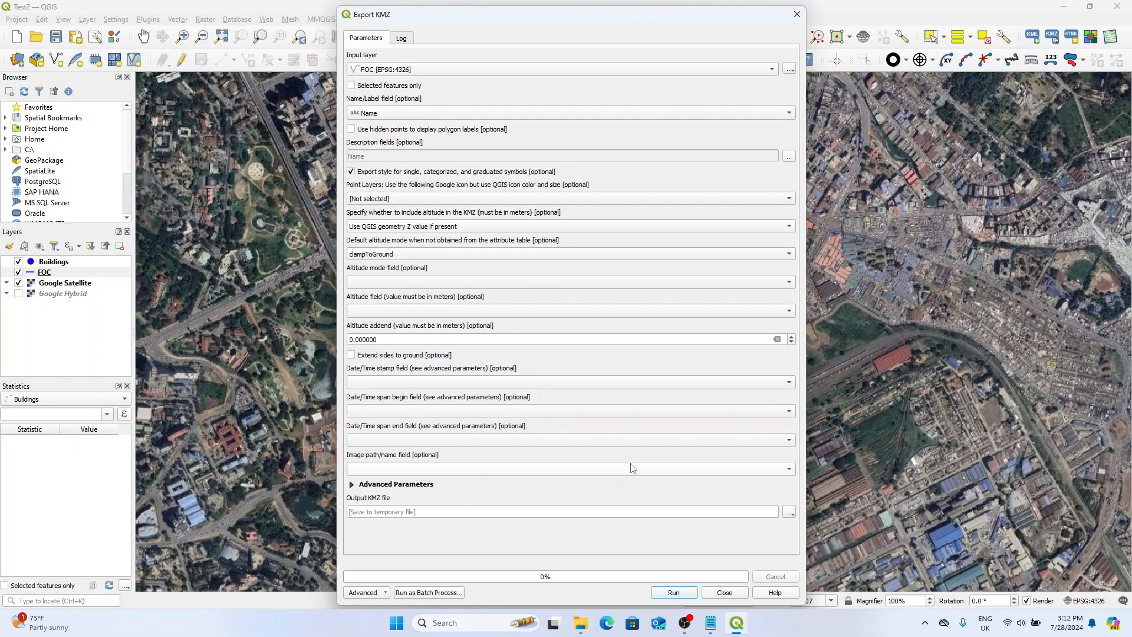
{"action": "left_click", "coordinate": [389, 113]}
{"action": "left_click", "coordinate": [390, 114]}
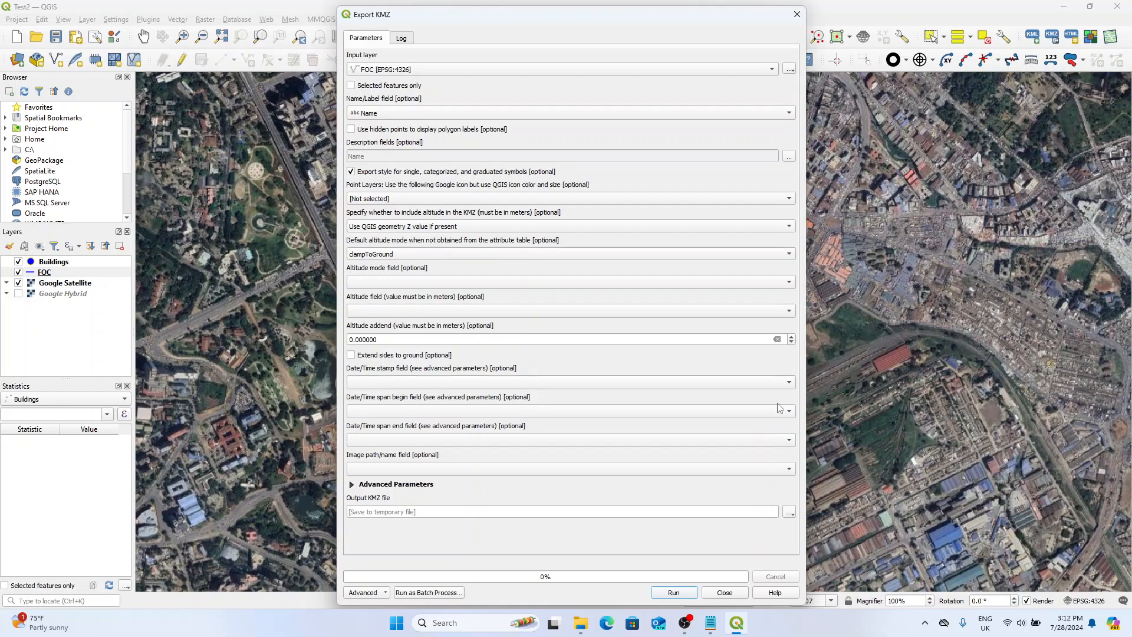
Set the output file to FOC.kmz in the QGIS kmz folder, run the KMZ export and close its dialog.
{"action": "left_click", "coordinate": [790, 512]}
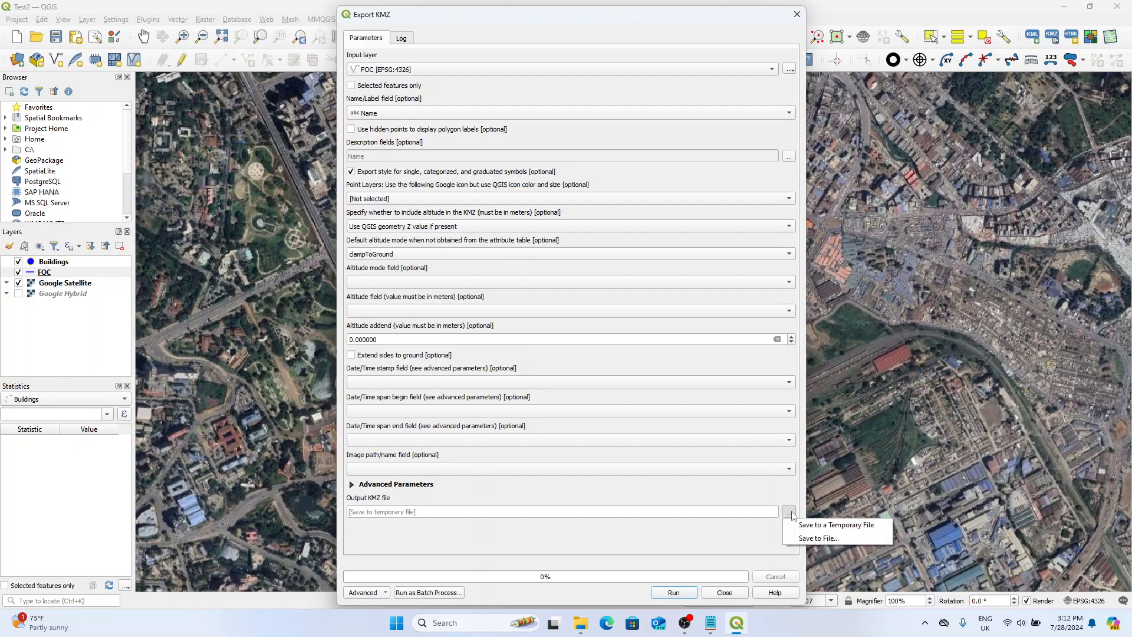
{"action": "left_click", "coordinate": [819, 539]}
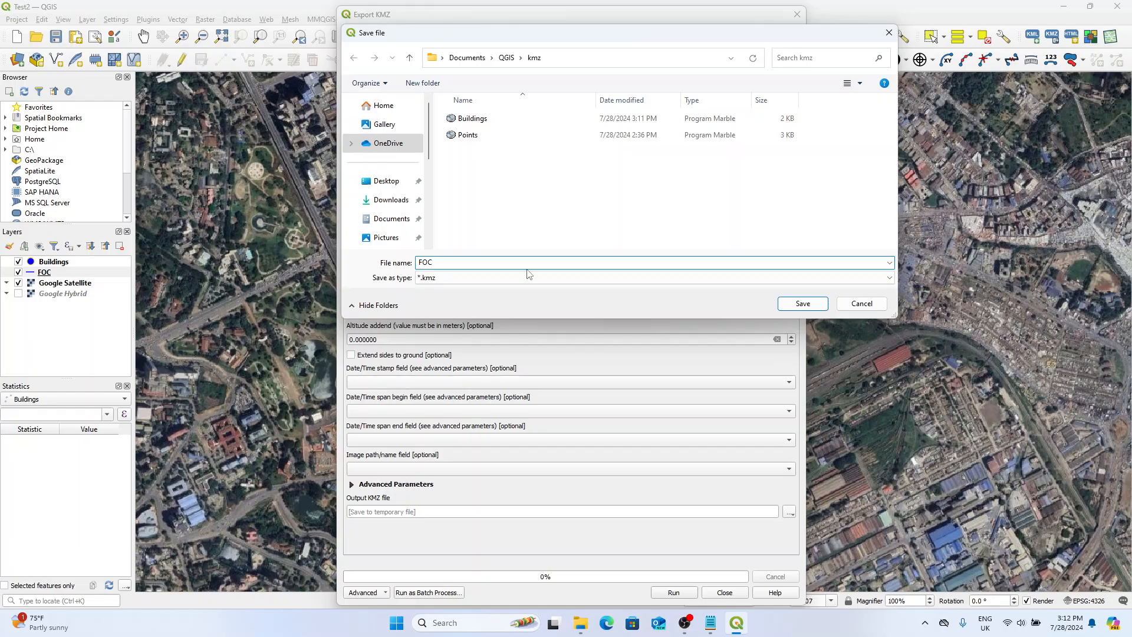
{"action": "type", "text": "FOC"}
{"action": "left_click", "coordinate": [803, 303]}
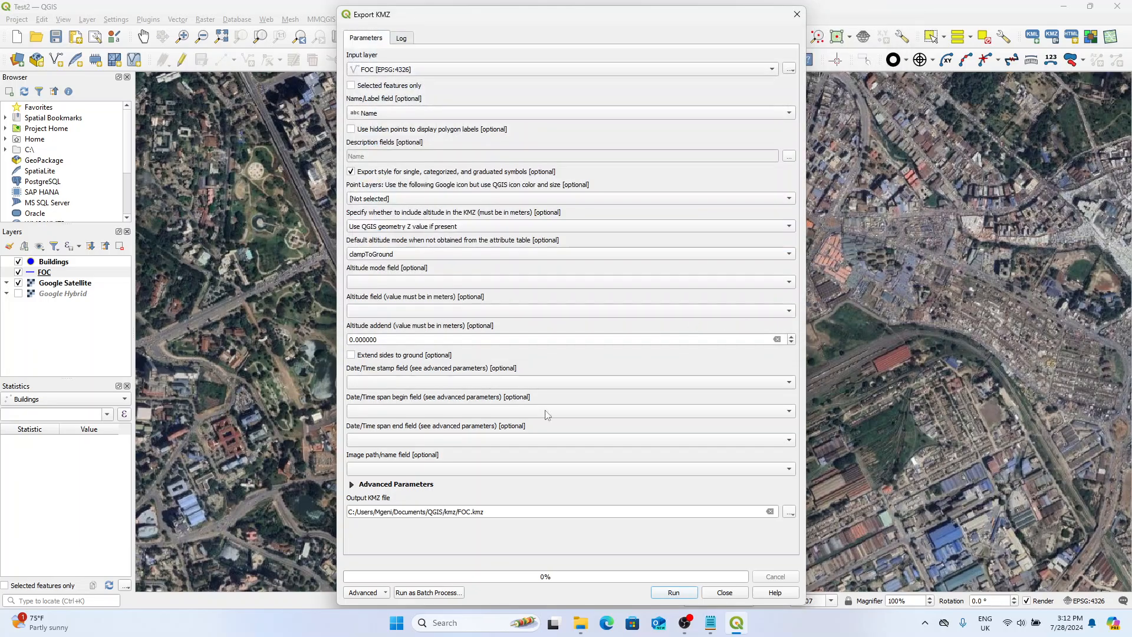
{"action": "left_click", "coordinate": [672, 592]}
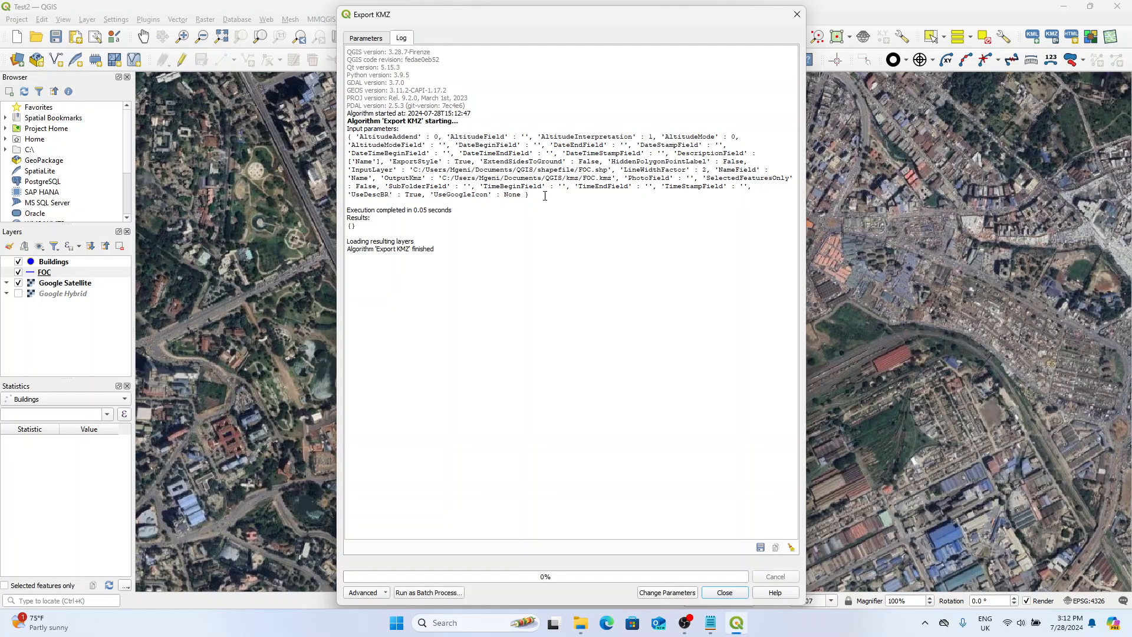
{"action": "left_click", "coordinate": [796, 15]}
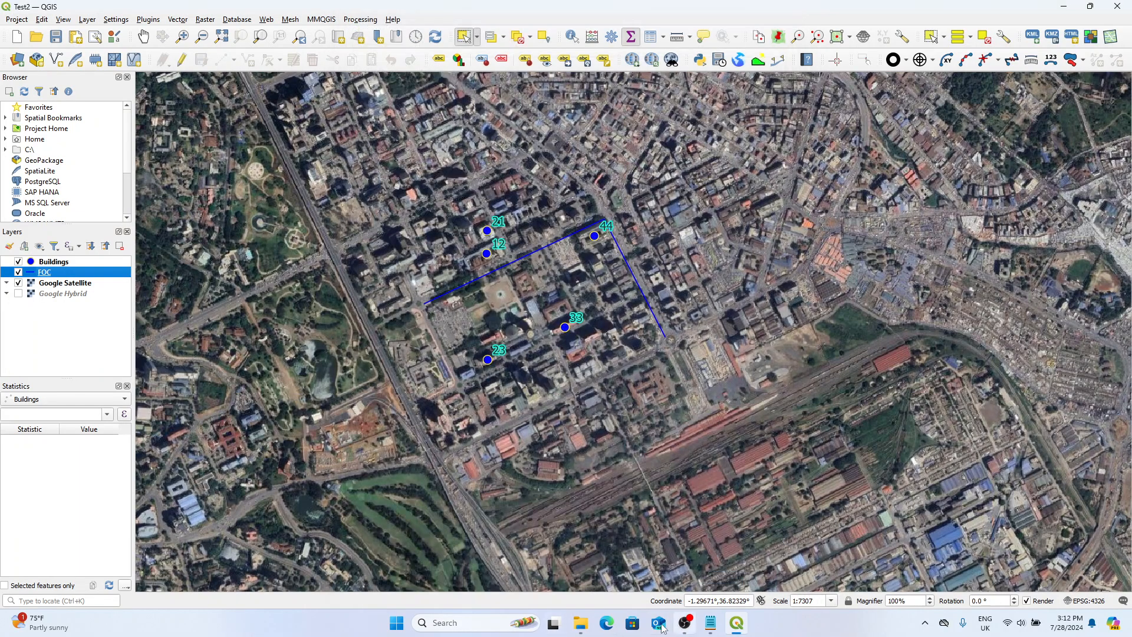
Bring up the kmz folder to locate the exported FOC file and launch Google Earth Pro.
{"action": "left_click", "coordinate": [582, 626]}
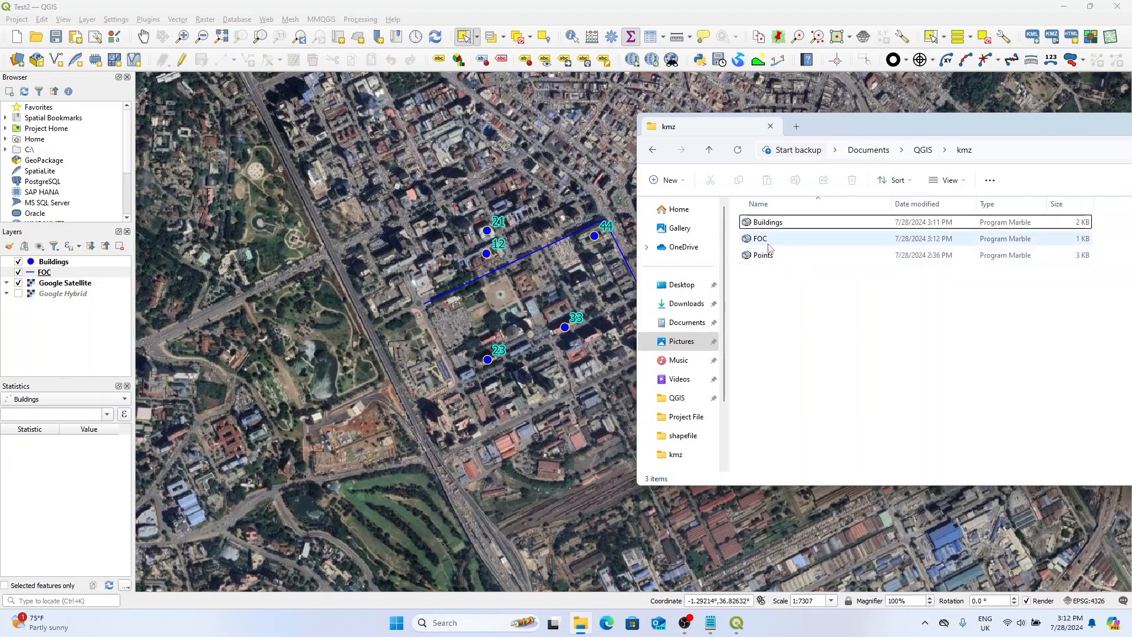
{"action": "left_click", "coordinate": [807, 242]}
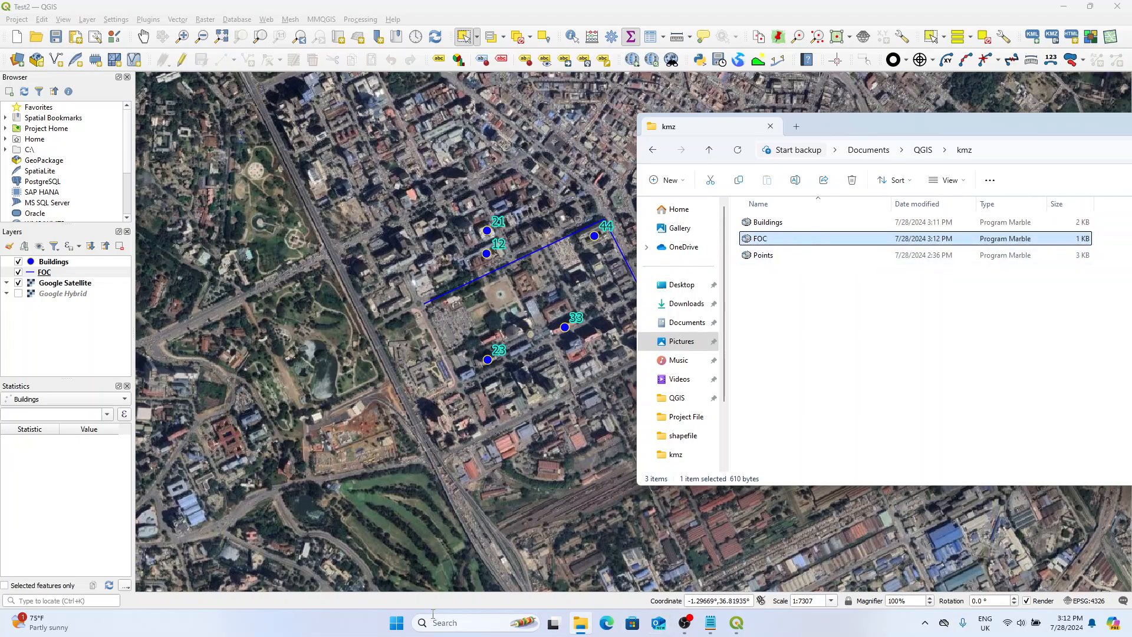
{"action": "left_click", "coordinate": [397, 624]}
{"action": "type", "text": "goog"}
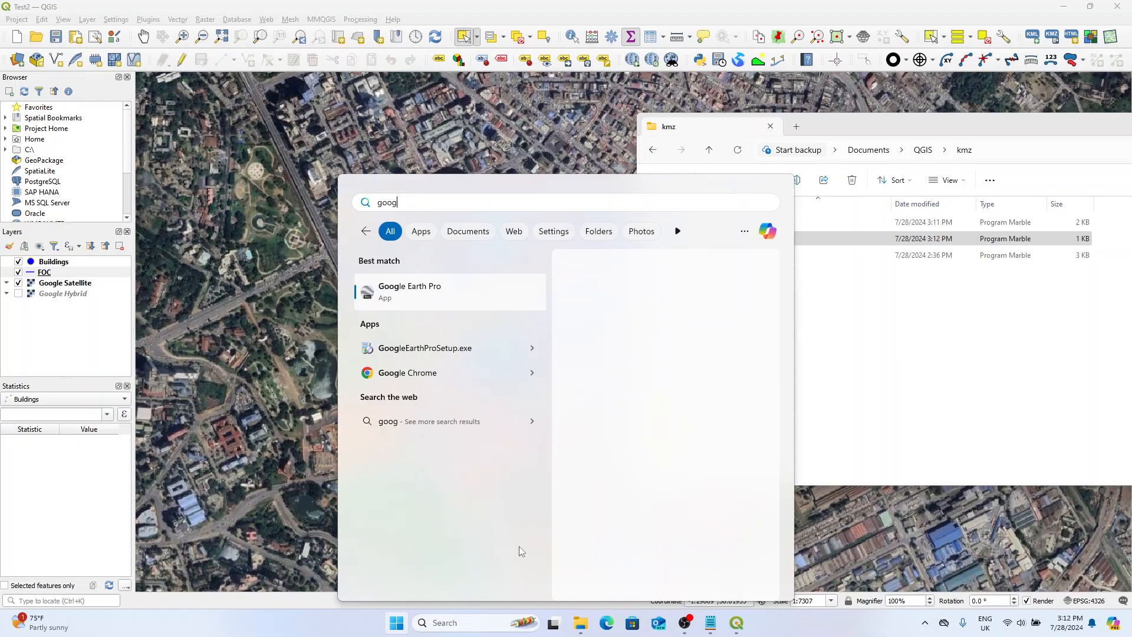
{"action": "left_click", "coordinate": [678, 339]}
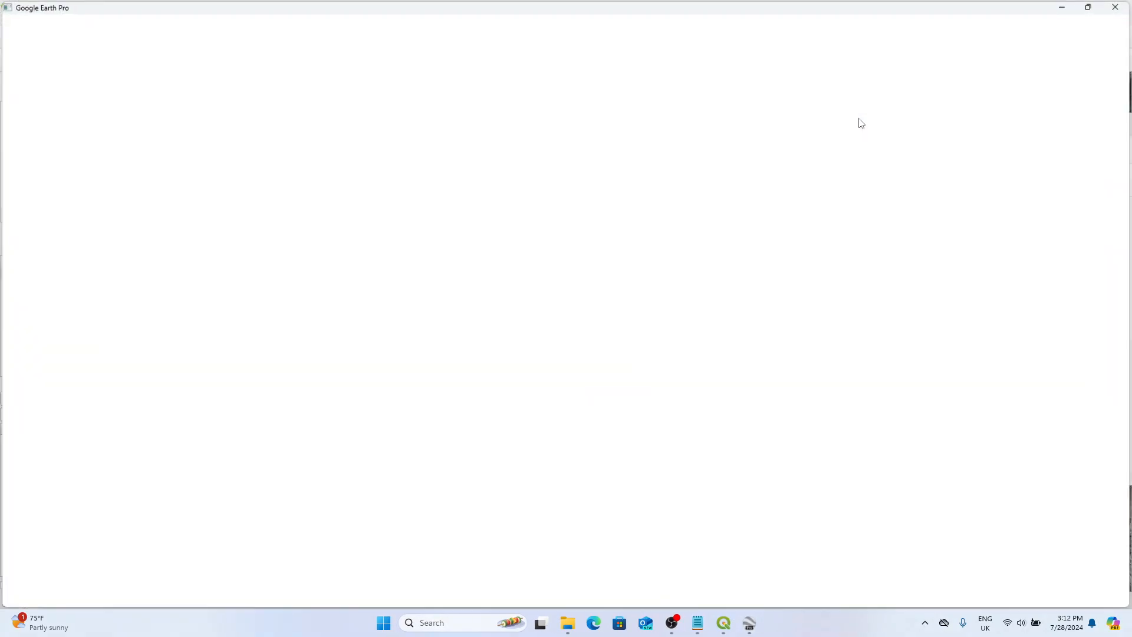
Load the FOC file from the kmz folder into Google Earth Pro.
{"action": "left_click", "coordinate": [569, 623]}
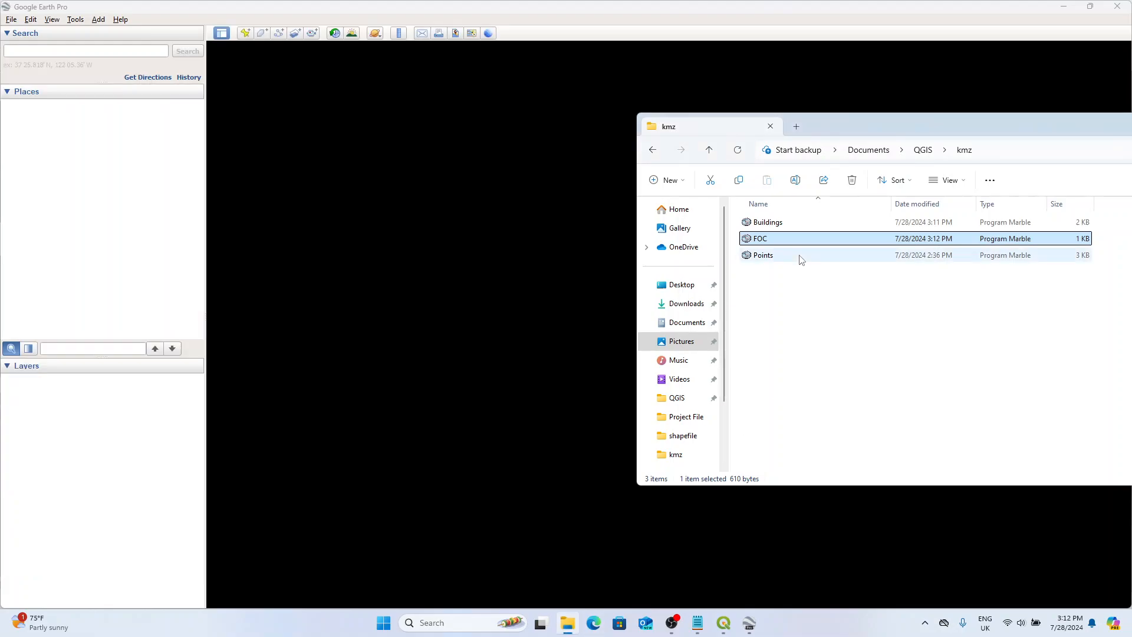
{"action": "left_click", "coordinate": [783, 229]}
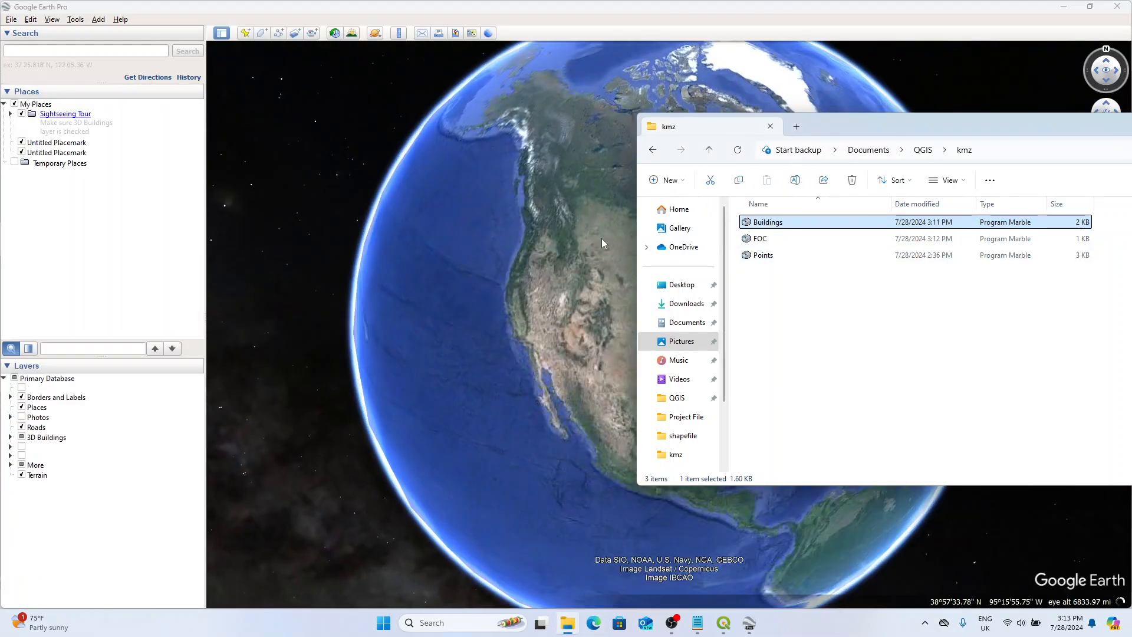
{"action": "left_click_drag", "start_coordinate": [784, 228], "coordinate": [501, 296]}
{"action": "left_click", "coordinate": [769, 247]}
{"action": "left_click", "coordinate": [819, 238]}
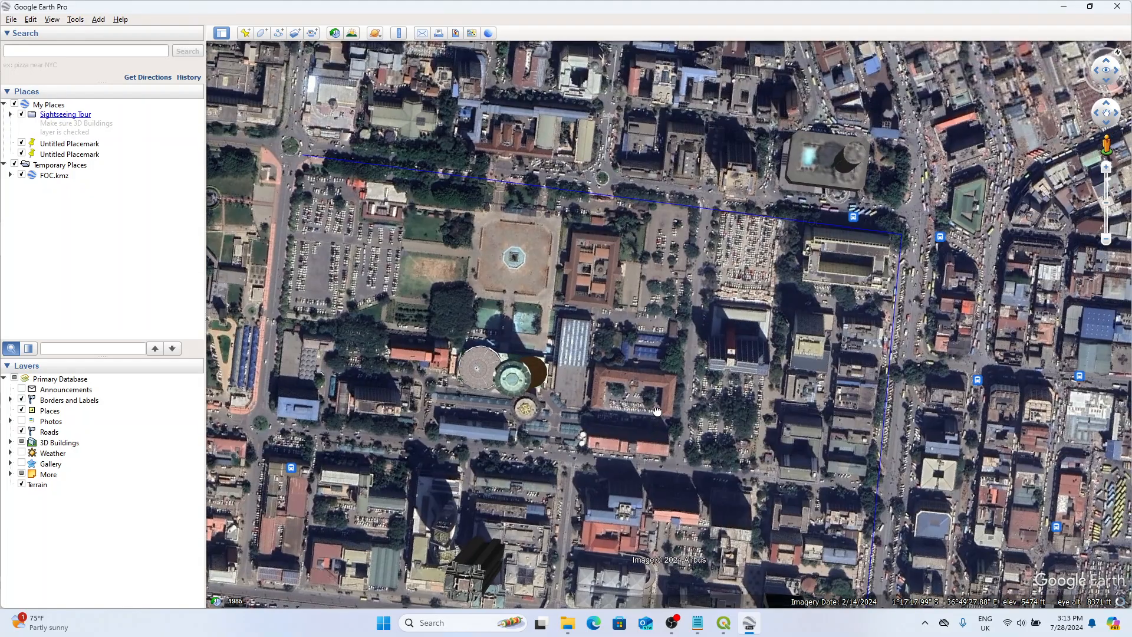
Set the line width of the whole FOC.kmz folder to 3 in its style properties.
{"action": "right_click", "coordinate": [71, 175]}
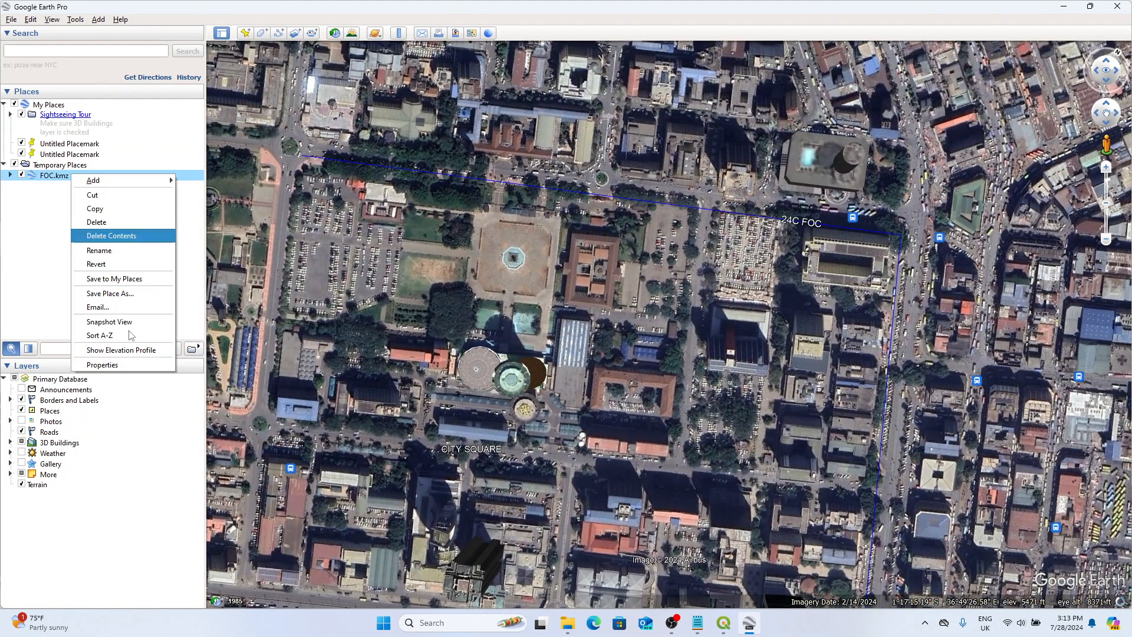
{"action": "left_click", "coordinate": [100, 366]}
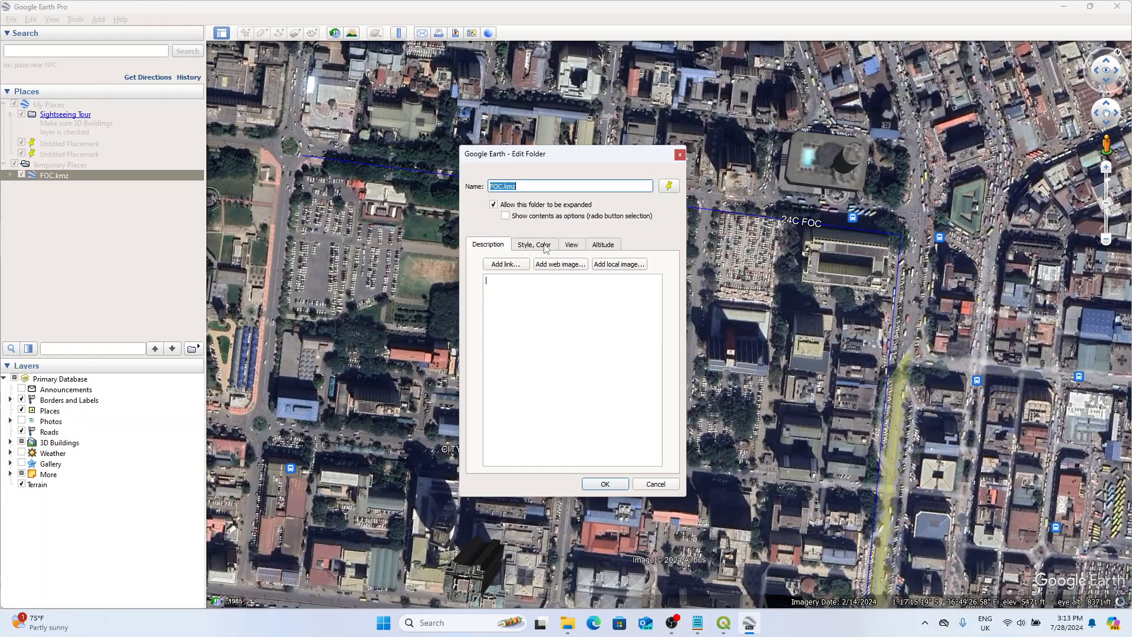
{"action": "left_click", "coordinate": [543, 244]}
{"action": "double_click", "coordinate": [561, 285]}
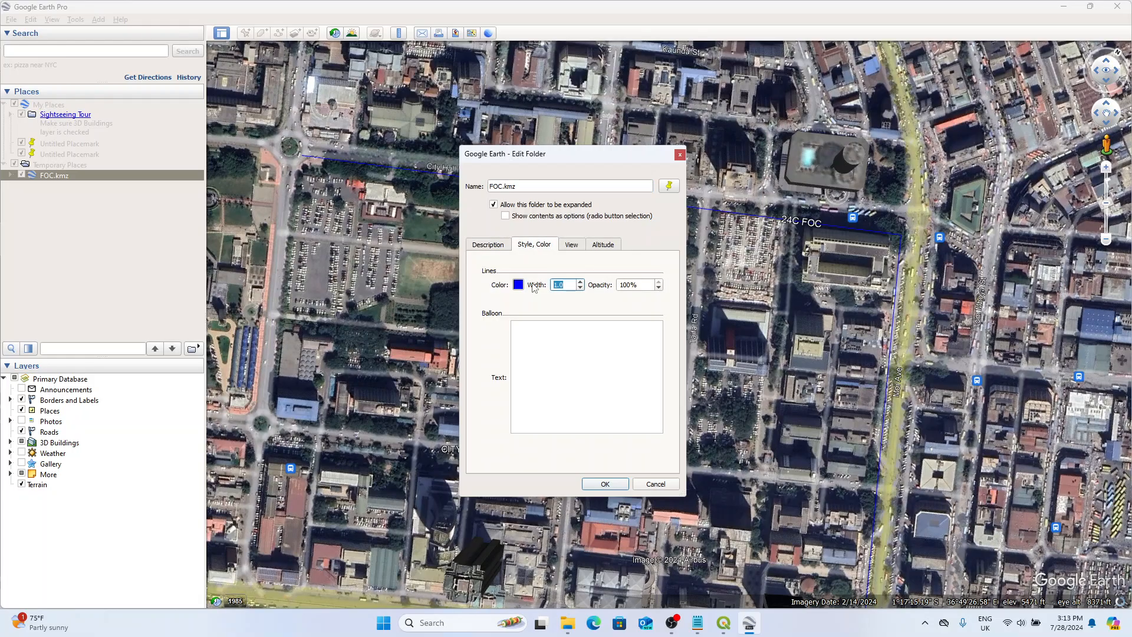
{"action": "type", "text": "3"}
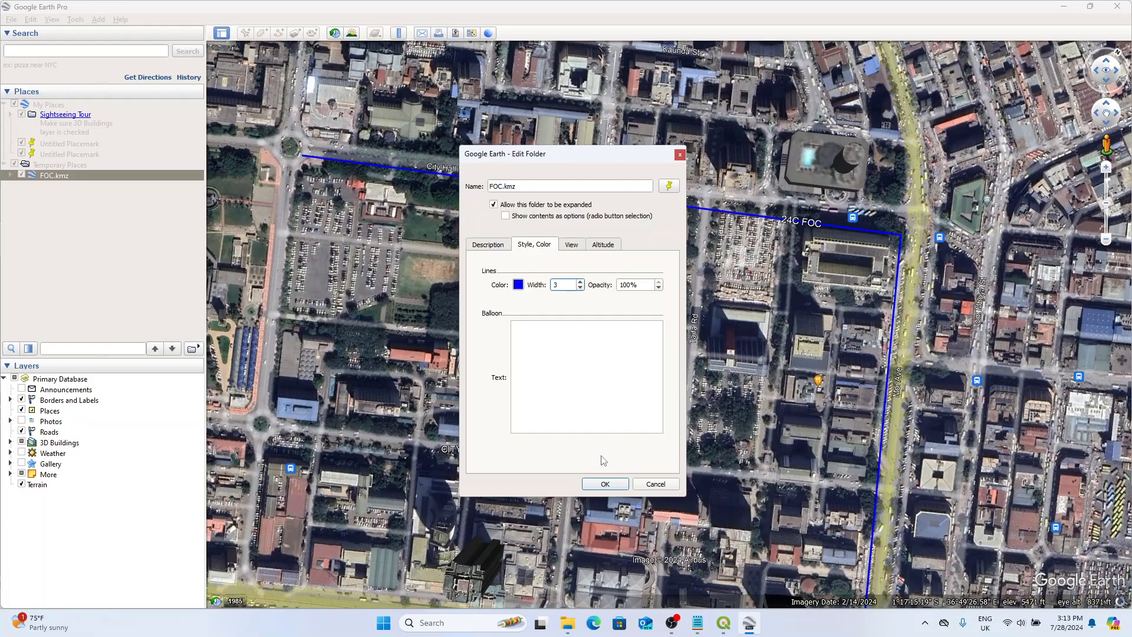
{"action": "left_click", "coordinate": [605, 484]}
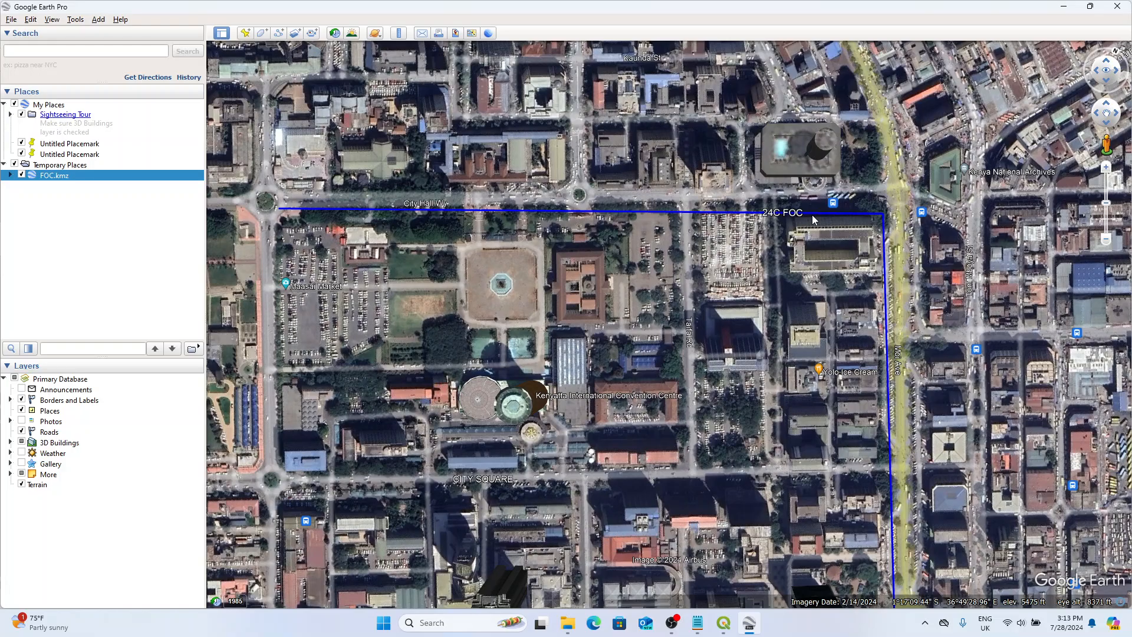
Inspect the full course of the FOC line and its name label on the map, and close Google Earth Pro.
{"action": "left_click_drag", "start_coordinate": [796, 407], "coordinate": [744, 312]}
{"action": "scroll", "coordinate": [653, 295], "scroll_direction": "down", "scroll_amount": 3}
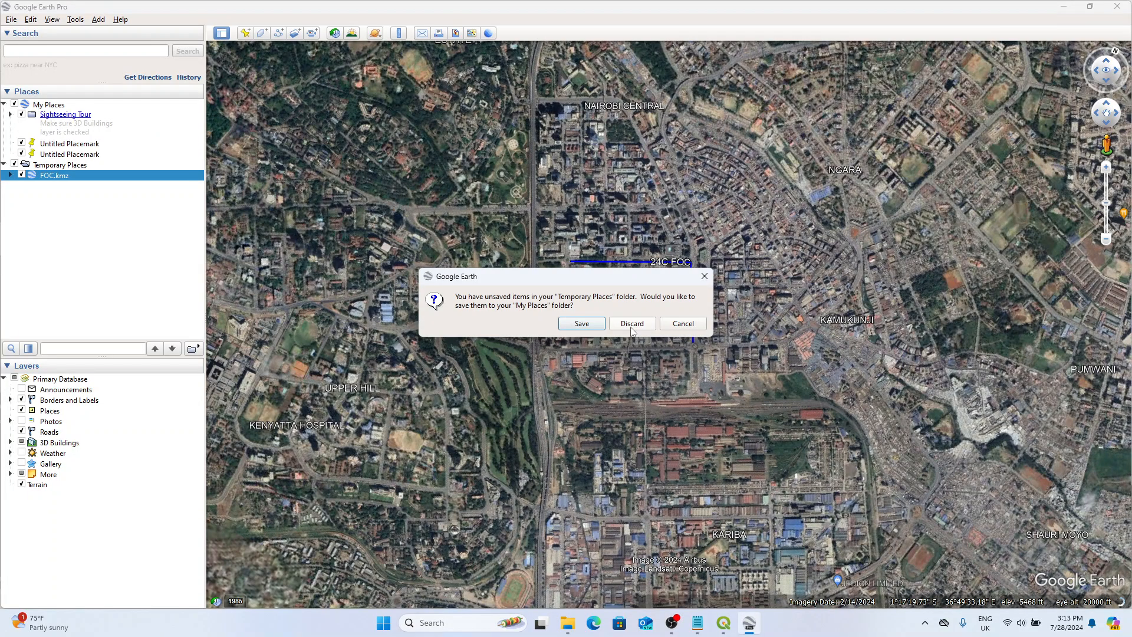
{"action": "left_click", "coordinate": [631, 323]}
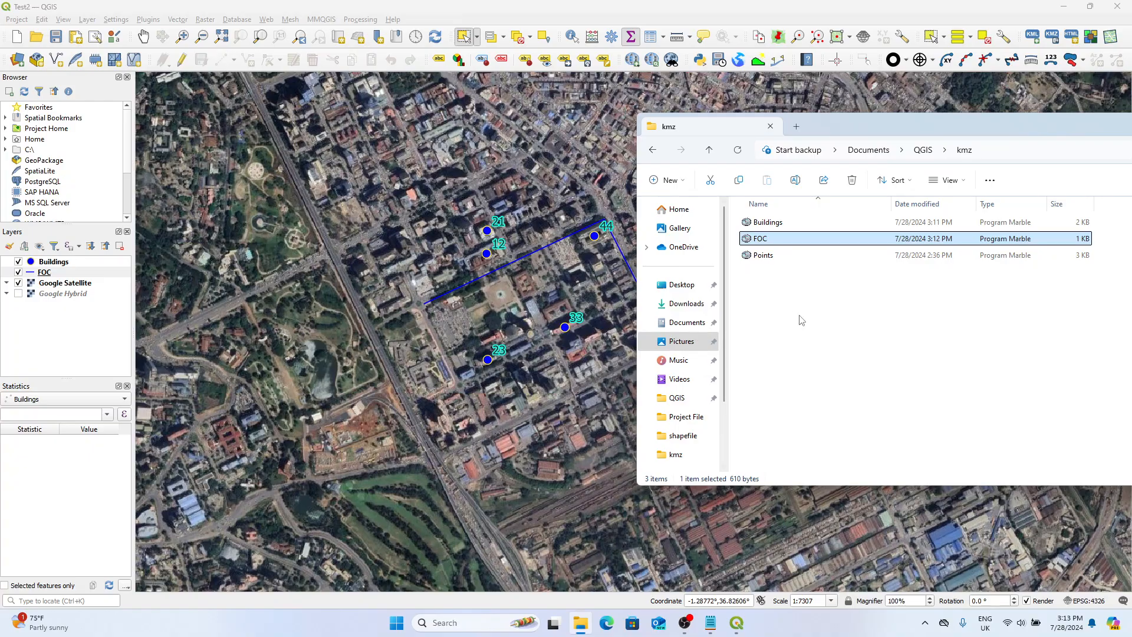
Return to QGIS, start a KMZ export of the Buildings layer as a batch process and widen the batch dialog.
{"action": "left_click", "coordinate": [52, 270]}
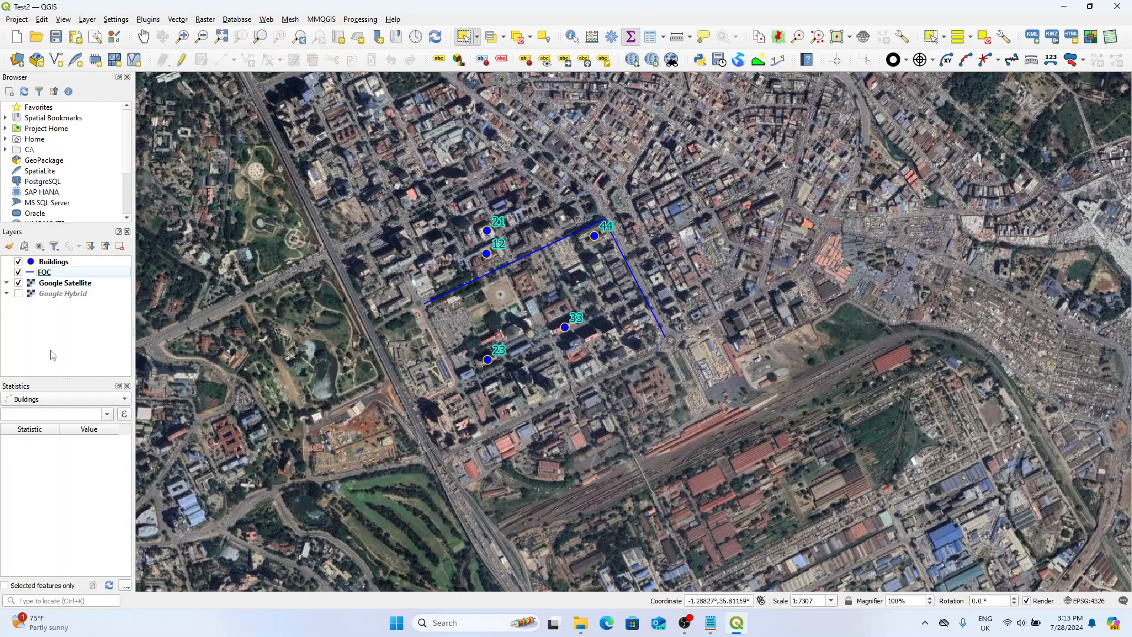
{"action": "left_click", "coordinate": [75, 263]}
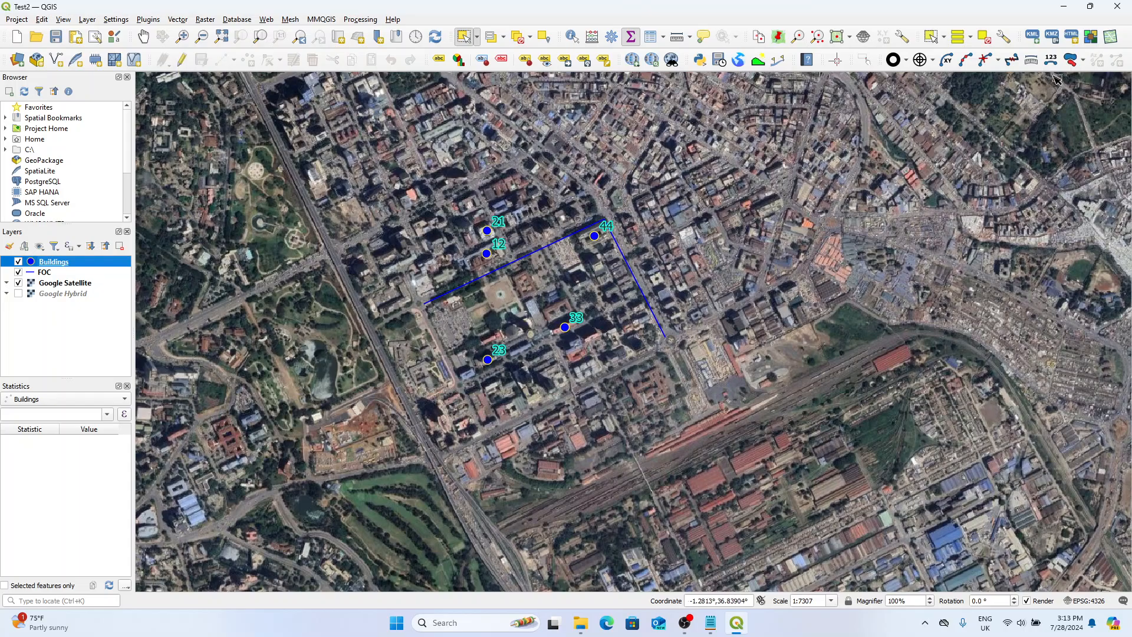
{"action": "left_click", "coordinate": [1055, 39]}
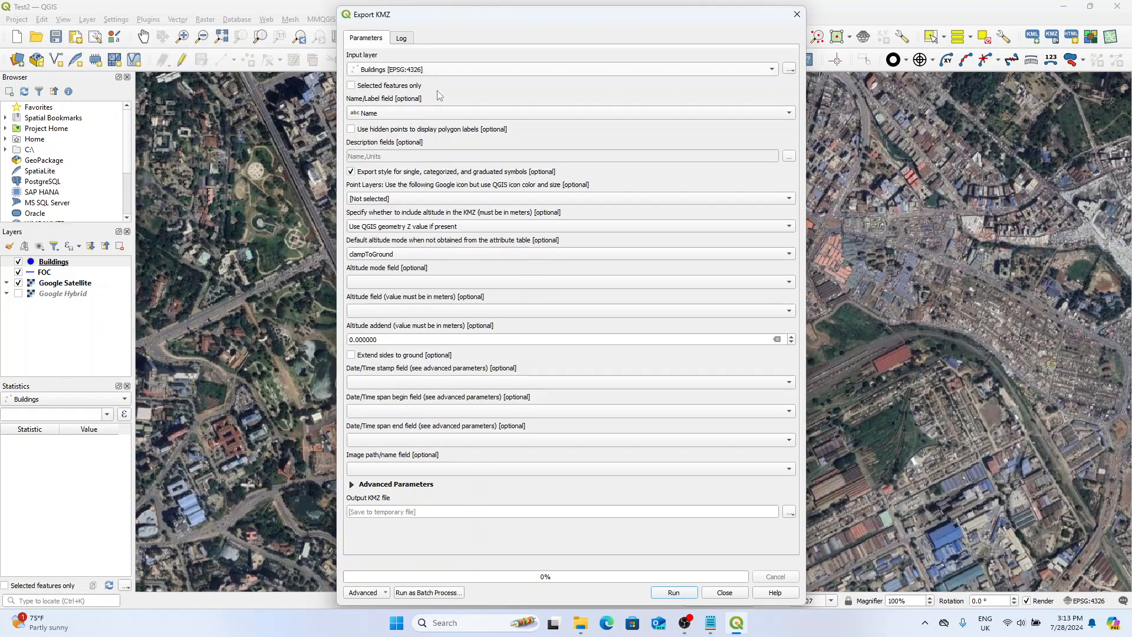
{"action": "left_click", "coordinate": [429, 593]}
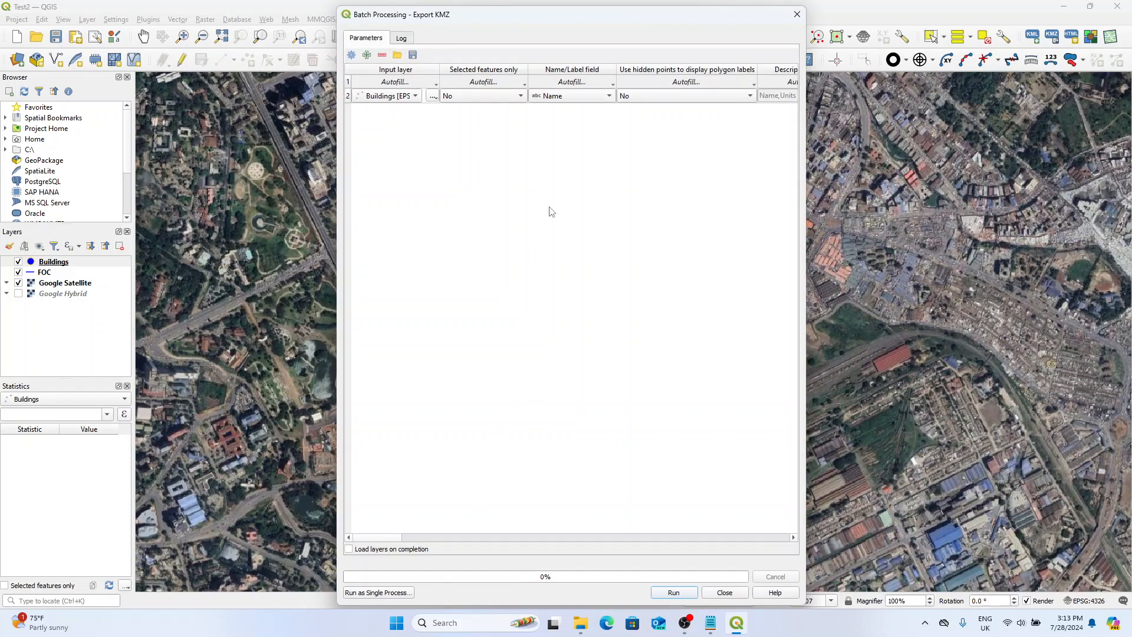
{"action": "left_click_drag", "start_coordinate": [806, 228], "coordinate": [991, 226]}
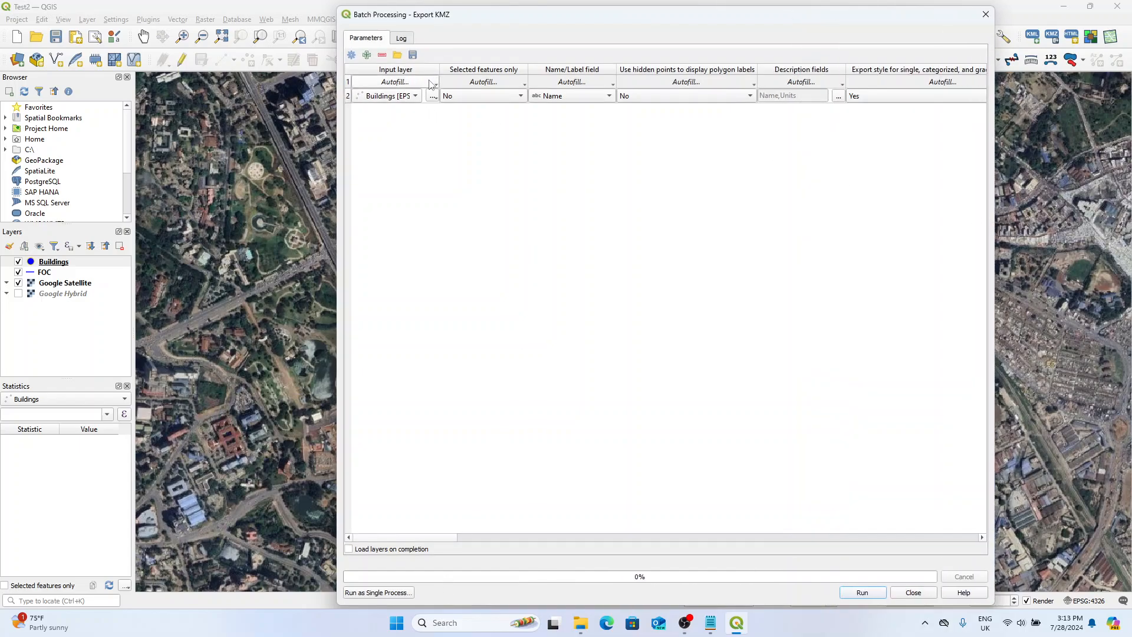
Add the open layers Buildings and FOC as batch inputs and remove the duplicate Buildings row.
{"action": "left_click", "coordinate": [440, 83]}
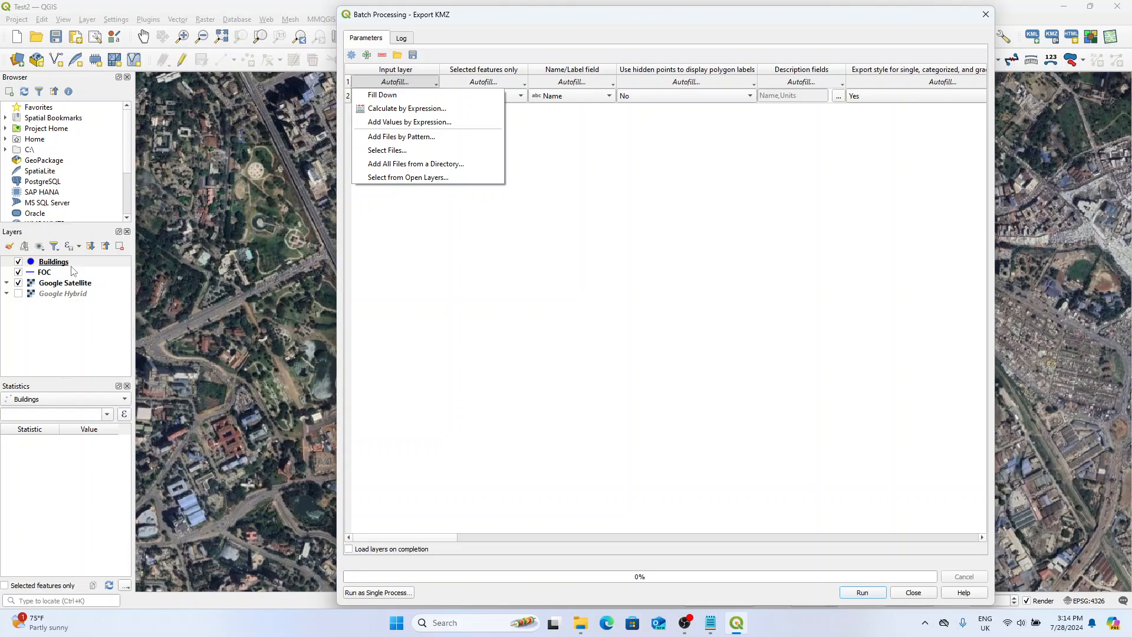
{"action": "left_click", "coordinate": [436, 179]}
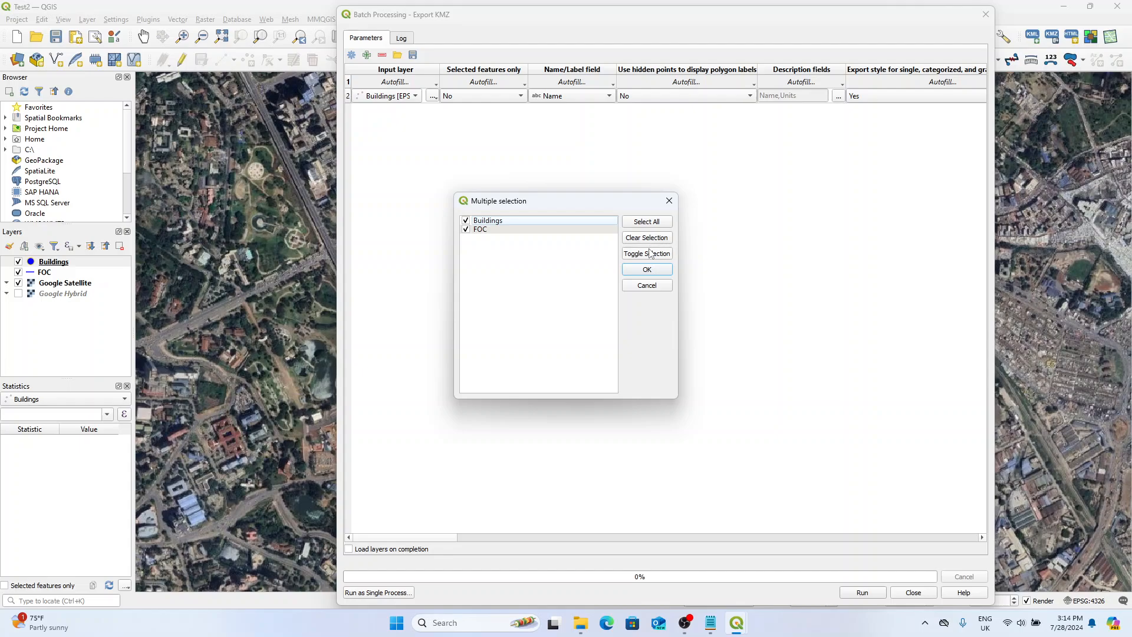
{"action": "left_click", "coordinate": [647, 224]}
{"action": "left_click", "coordinate": [653, 272]}
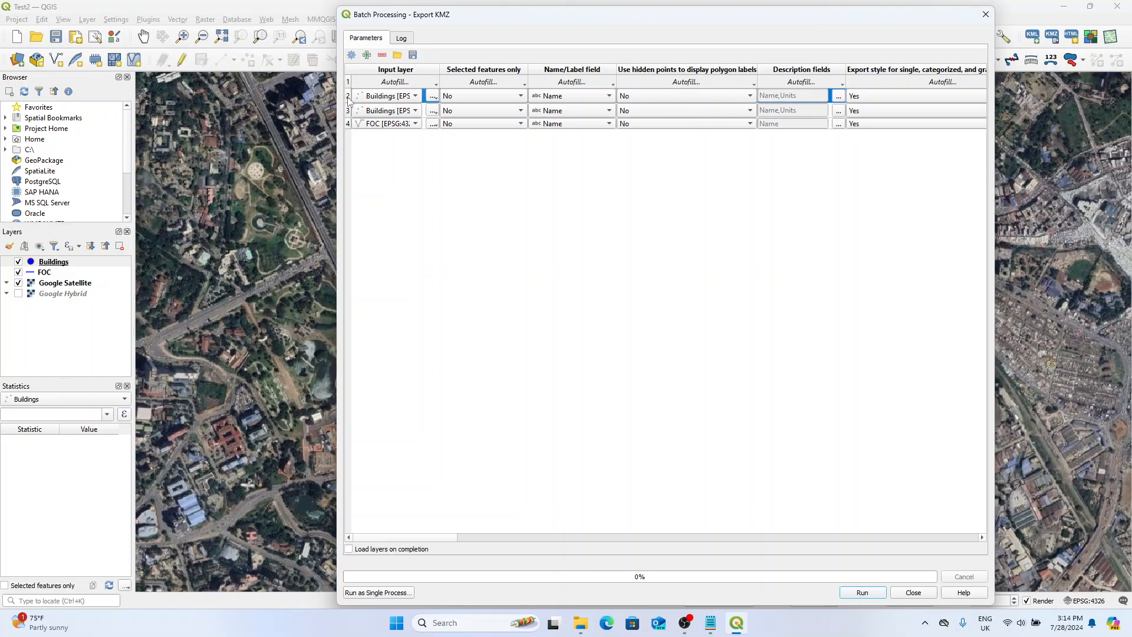
{"action": "left_click", "coordinate": [382, 56]}
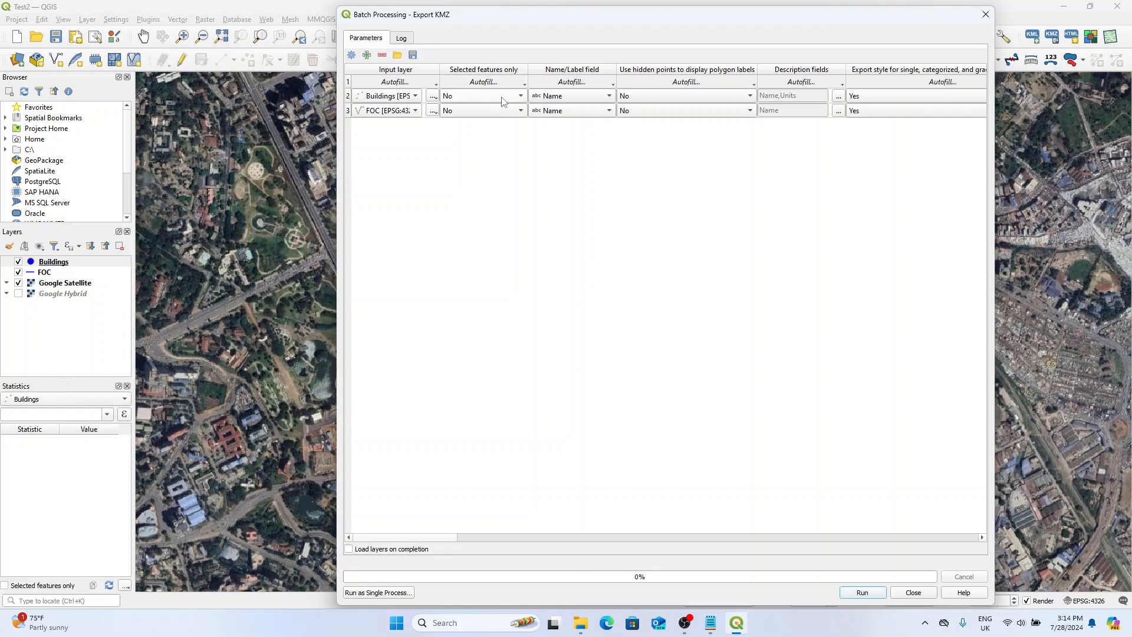
Choose Name as the name/label field for both the Buildings and FOC rows.
{"action": "left_click_drag", "start_coordinate": [625, 363], "coordinate": [448, 93]}
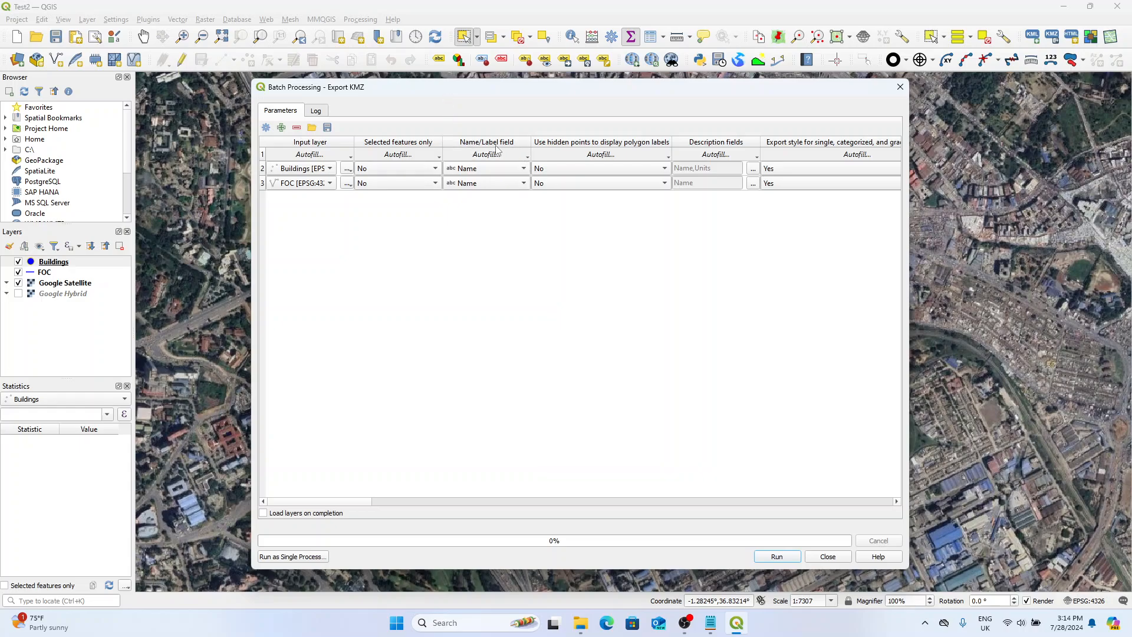
{"action": "left_click", "coordinate": [523, 170]}
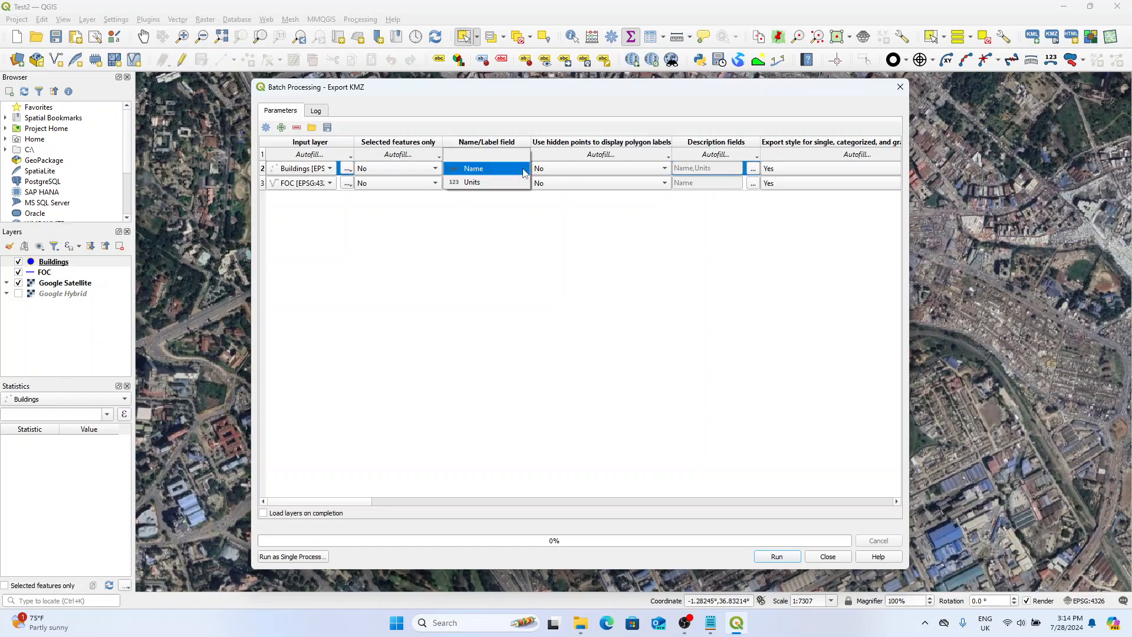
{"action": "left_click", "coordinate": [498, 169]}
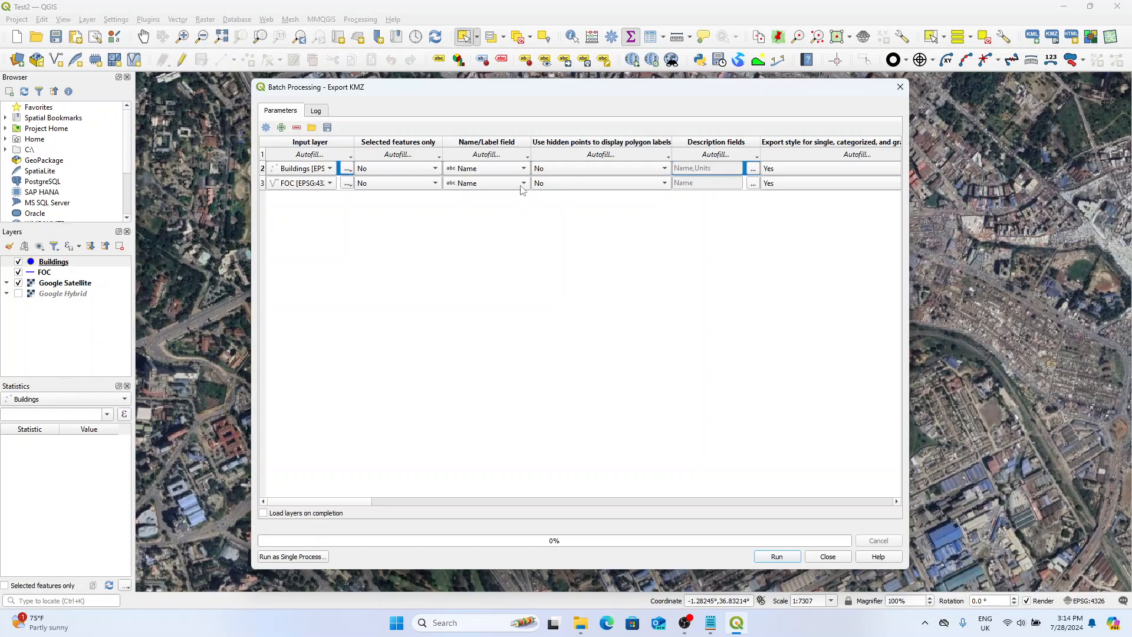
{"action": "left_click", "coordinate": [523, 184]}
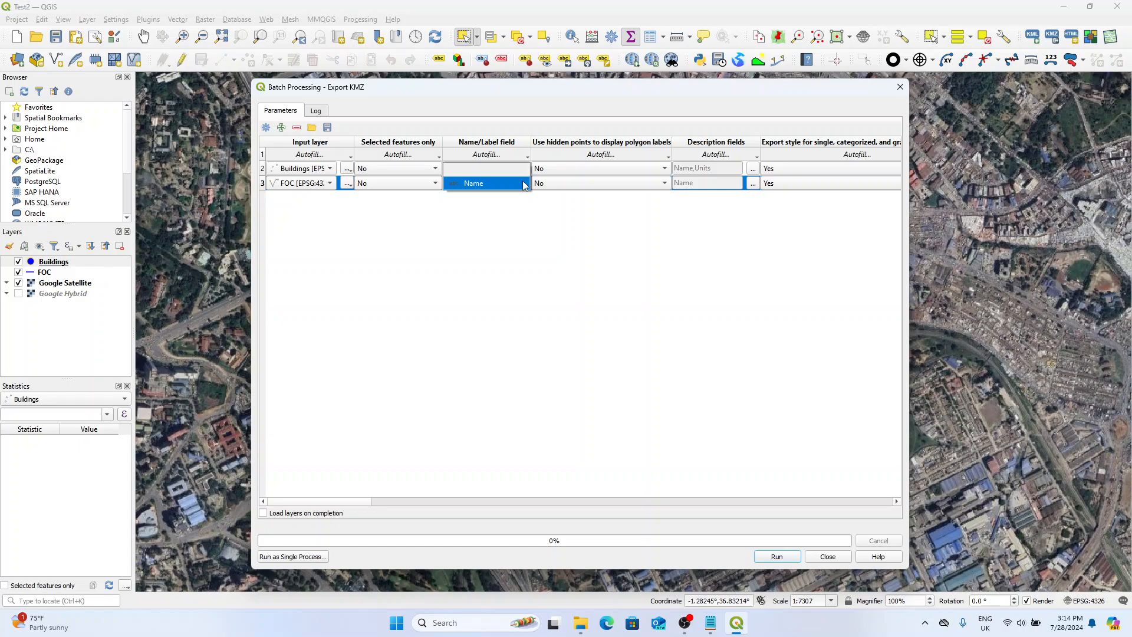
{"action": "left_click", "coordinate": [510, 186]}
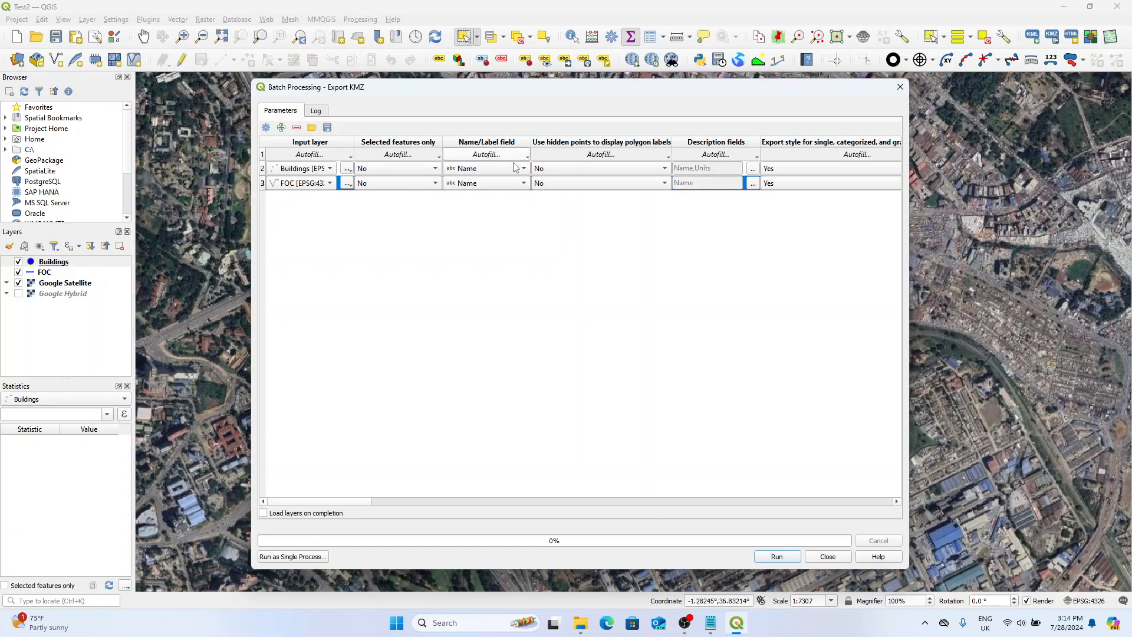
Autofill the output files in the kmz folder with the Input layer parameter values and edit their names to Buildings.kmz and FOC.kmz.
{"action": "left_click_drag", "start_coordinate": [348, 505], "coordinate": [866, 531]}
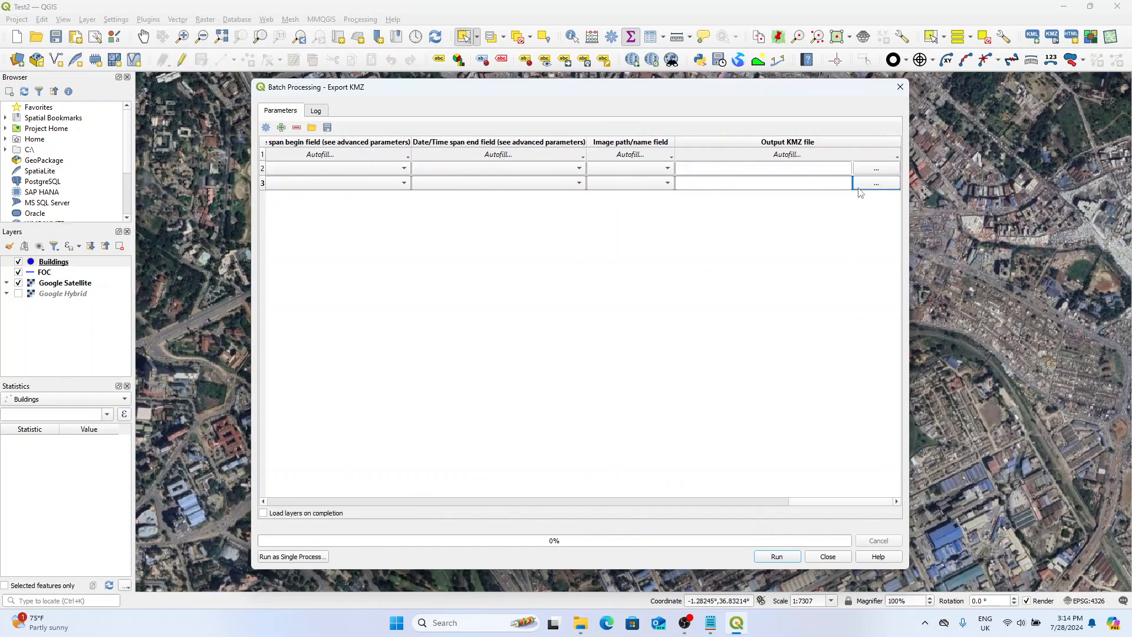
{"action": "left_click", "coordinate": [875, 169]}
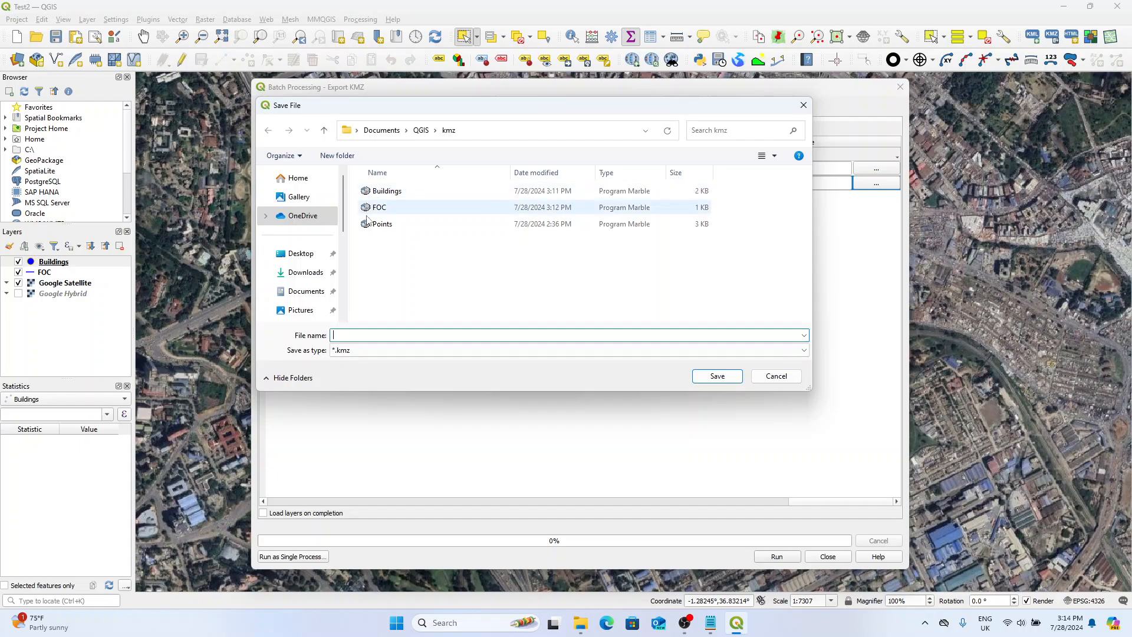
{"action": "left_click_drag", "start_coordinate": [443, 112], "coordinate": [472, 252]}
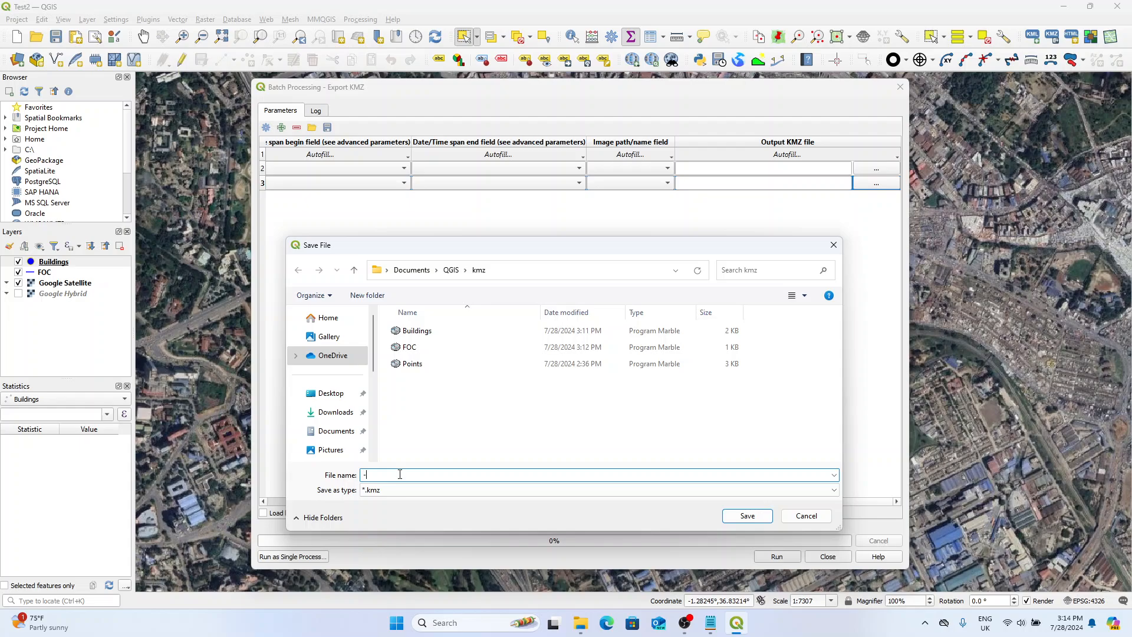
{"action": "left_click", "coordinate": [747, 515]}
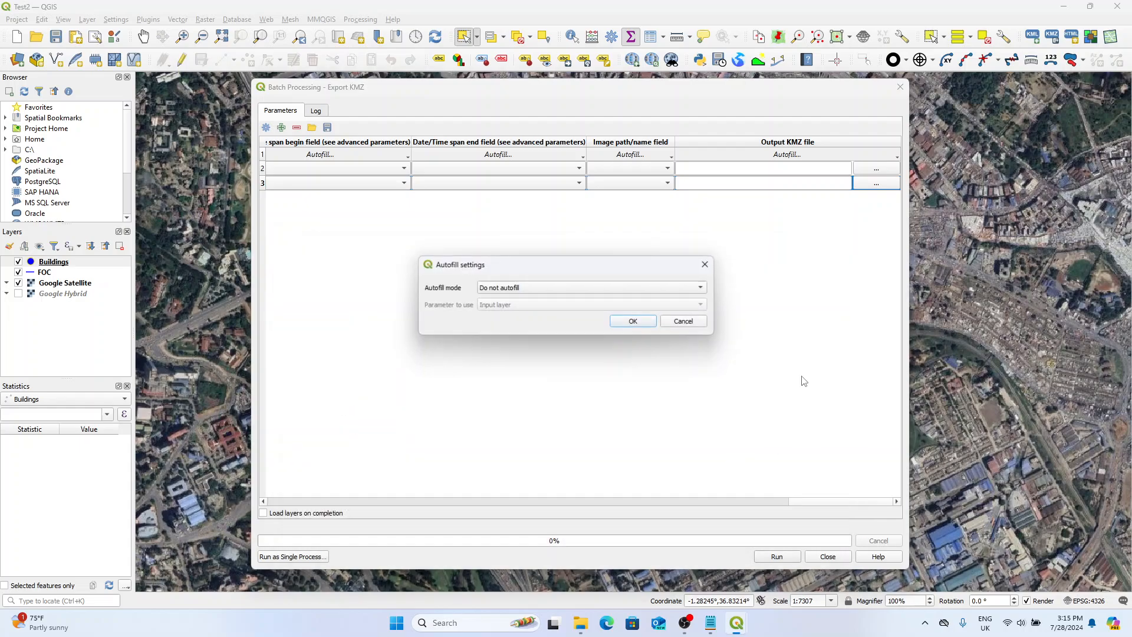
{"action": "left_click", "coordinate": [536, 289]}
{"action": "left_click", "coordinate": [536, 313]}
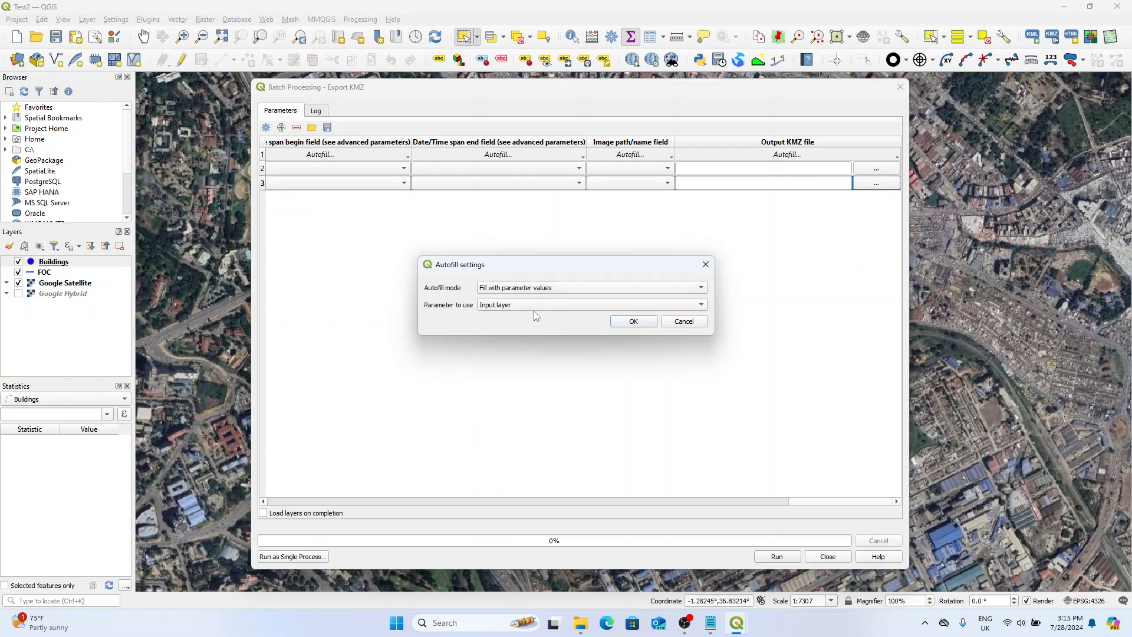
{"action": "left_click", "coordinate": [627, 323]}
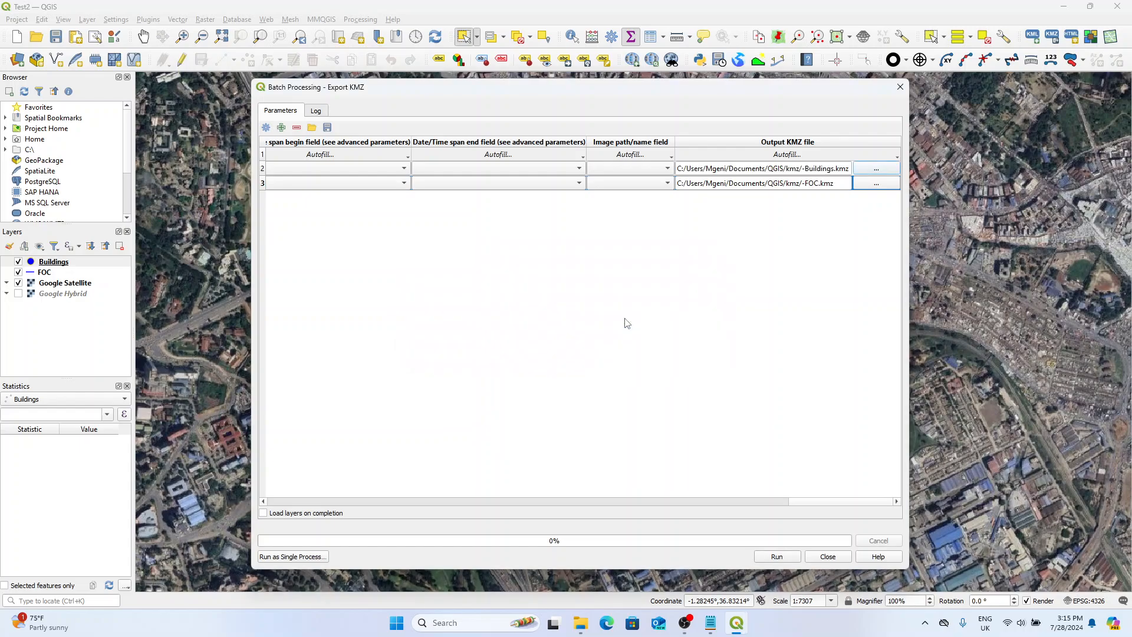
{"action": "left_click", "coordinate": [808, 173]}
{"action": "key", "text": "BackSpace"}
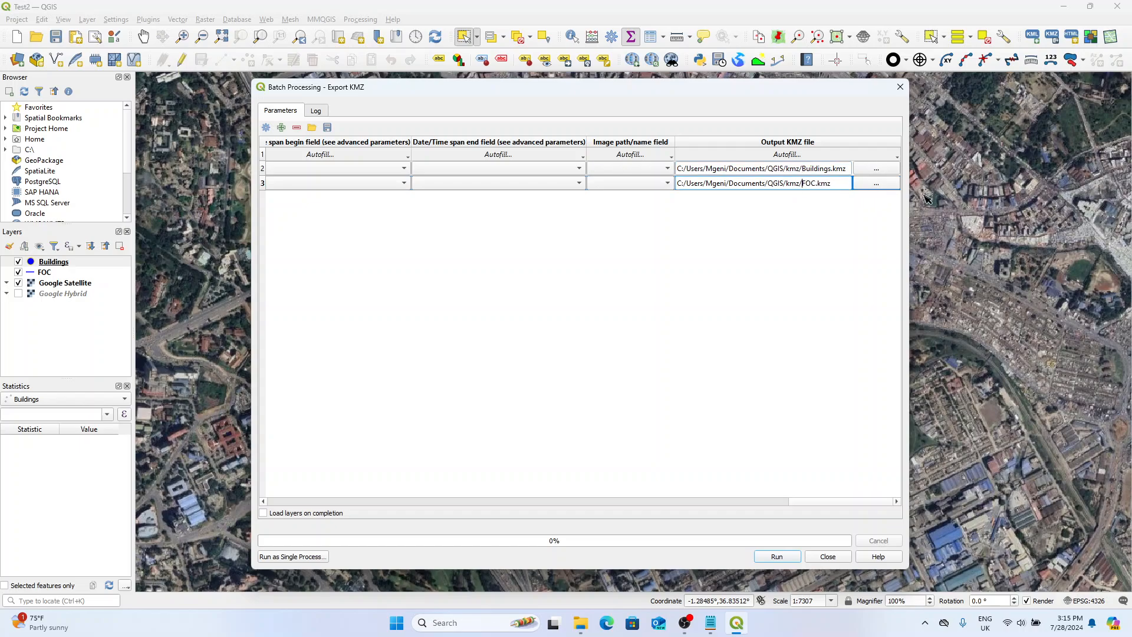
Run the batch export to Buildings.kmz and FOC.kmz, then check both files in the kmz folder in File Explorer.
{"action": "left_click", "coordinate": [777, 557]}
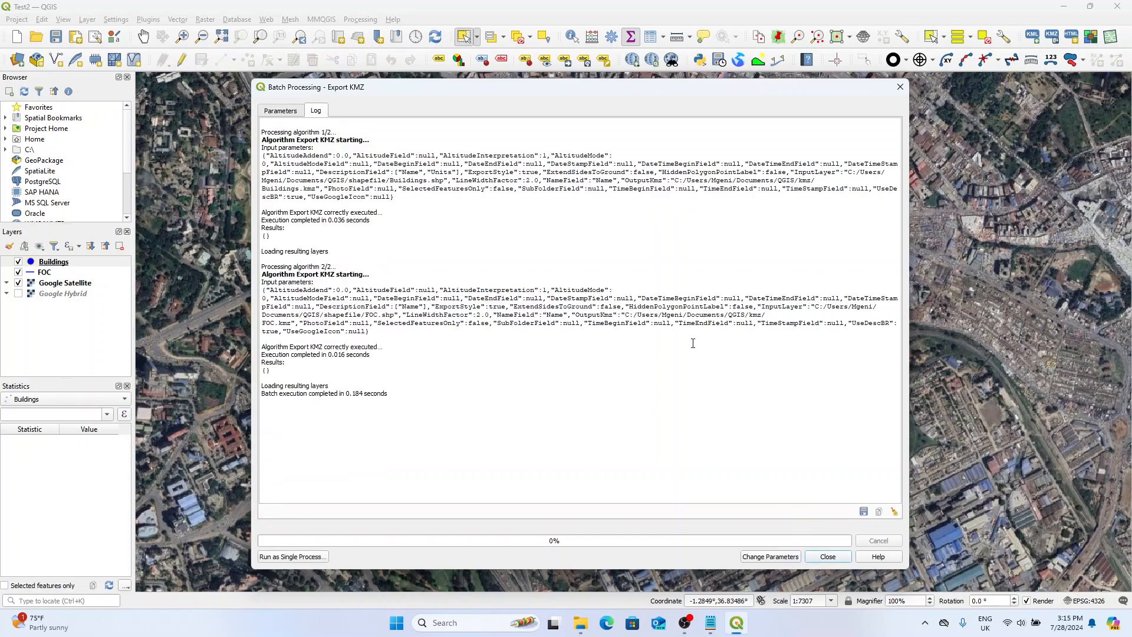
{"action": "left_click", "coordinate": [584, 624]}
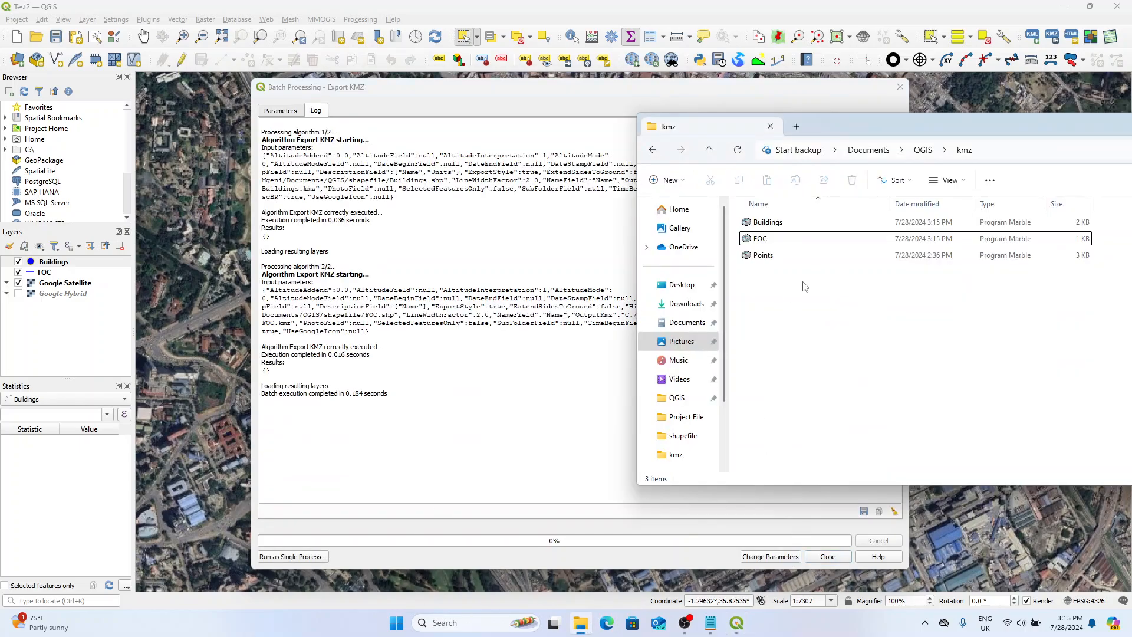
{"action": "left_click_drag", "start_coordinate": [833, 129], "coordinate": [449, 126]}
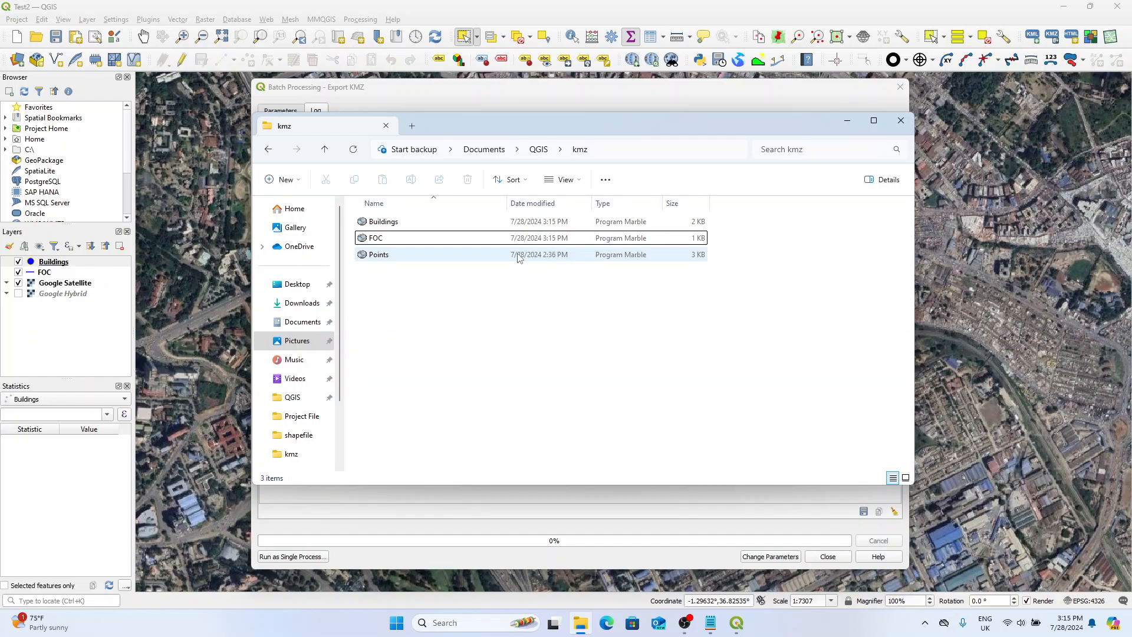
{"action": "left_click", "coordinate": [399, 243]}
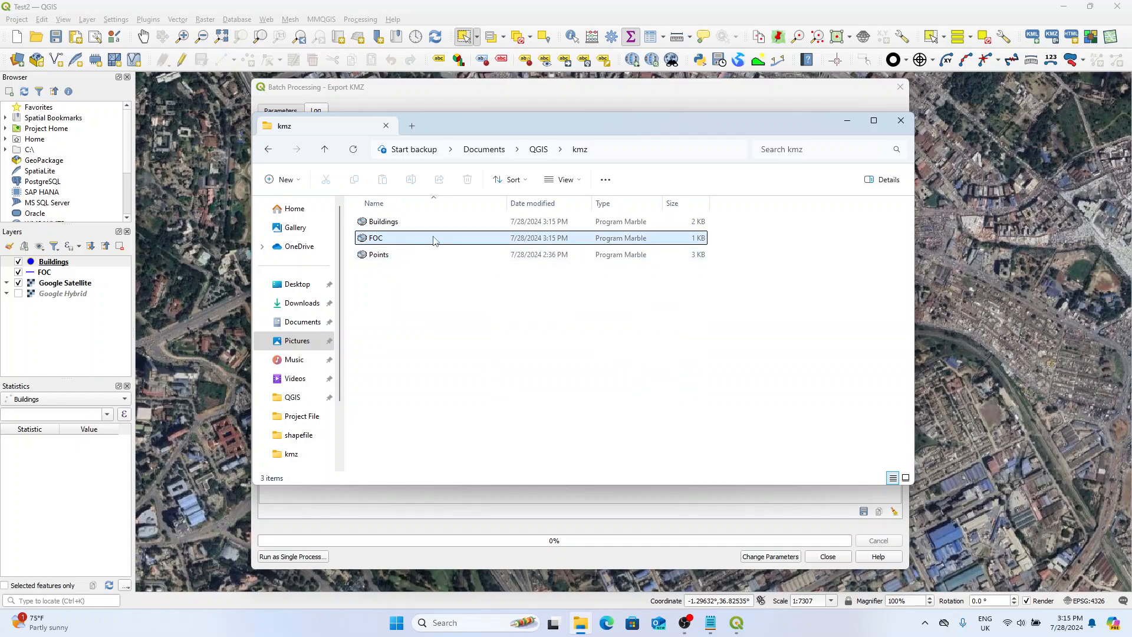
{"action": "left_click", "coordinate": [434, 274]}
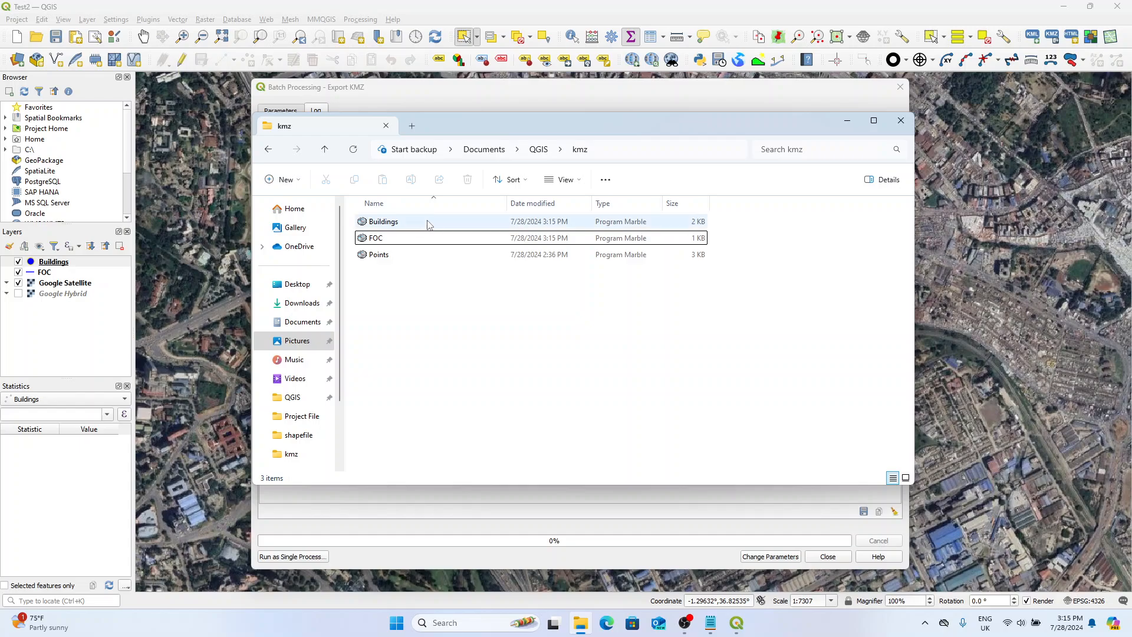
{"action": "left_click_drag", "start_coordinate": [476, 122], "coordinate": [594, 200]}
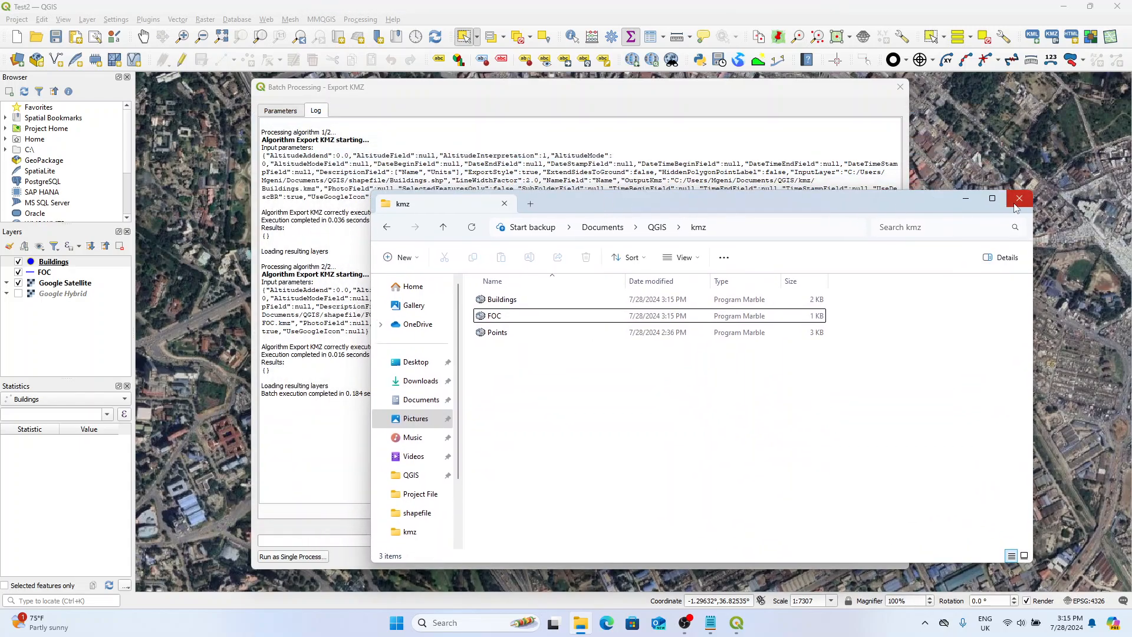
{"action": "left_click", "coordinate": [1023, 201]}
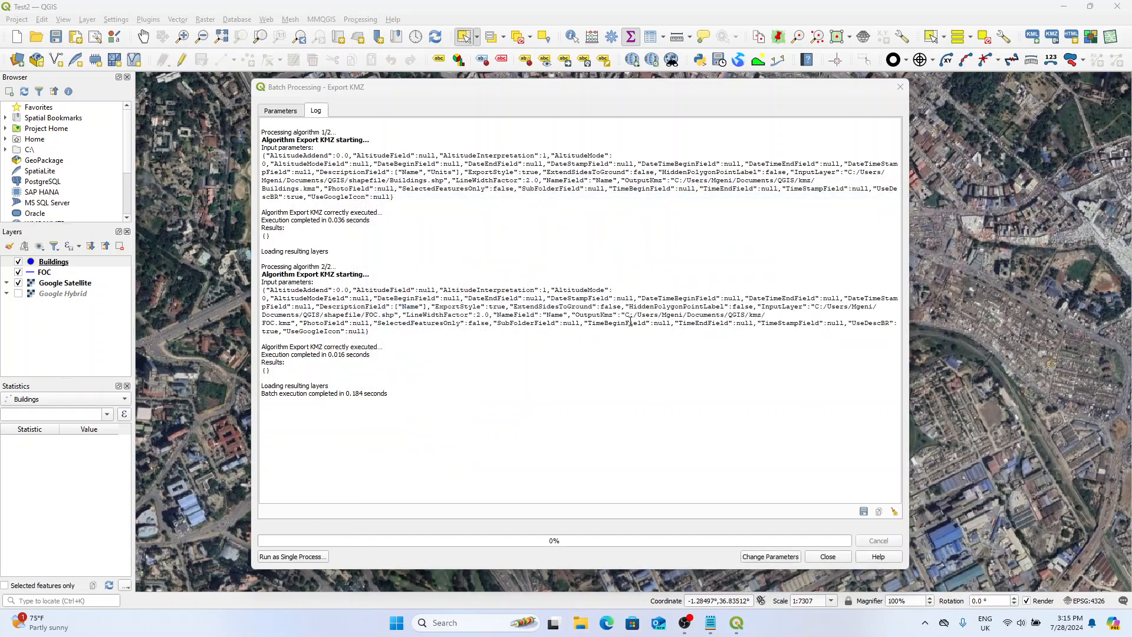
Return to the batch parameters, rename the output files to -Buildings.kmz and -FOC.kmz, and run the export again.
{"action": "left_click", "coordinate": [770, 556]}
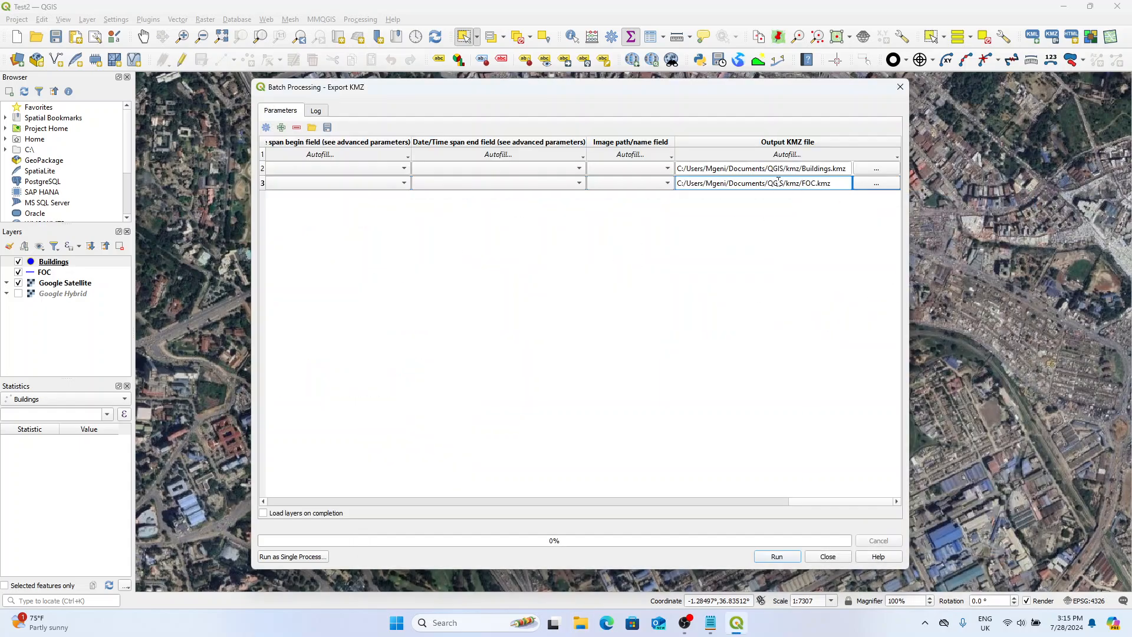
{"action": "left_click", "coordinate": [804, 171]}
{"action": "type", "text": "-"}
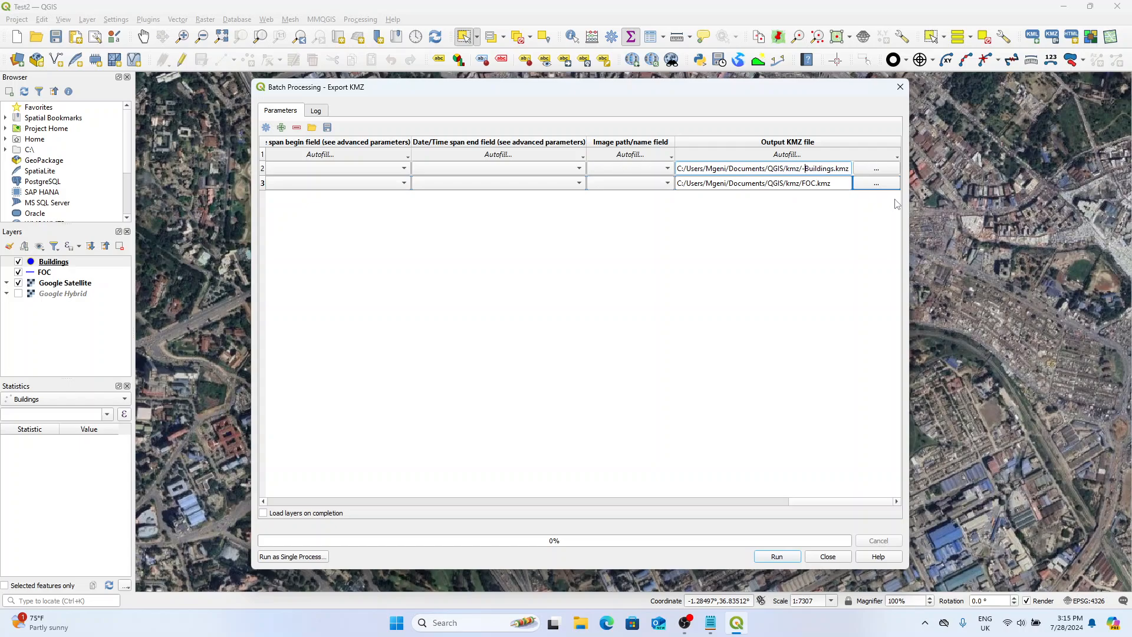
{"action": "left_click", "coordinate": [777, 557]}
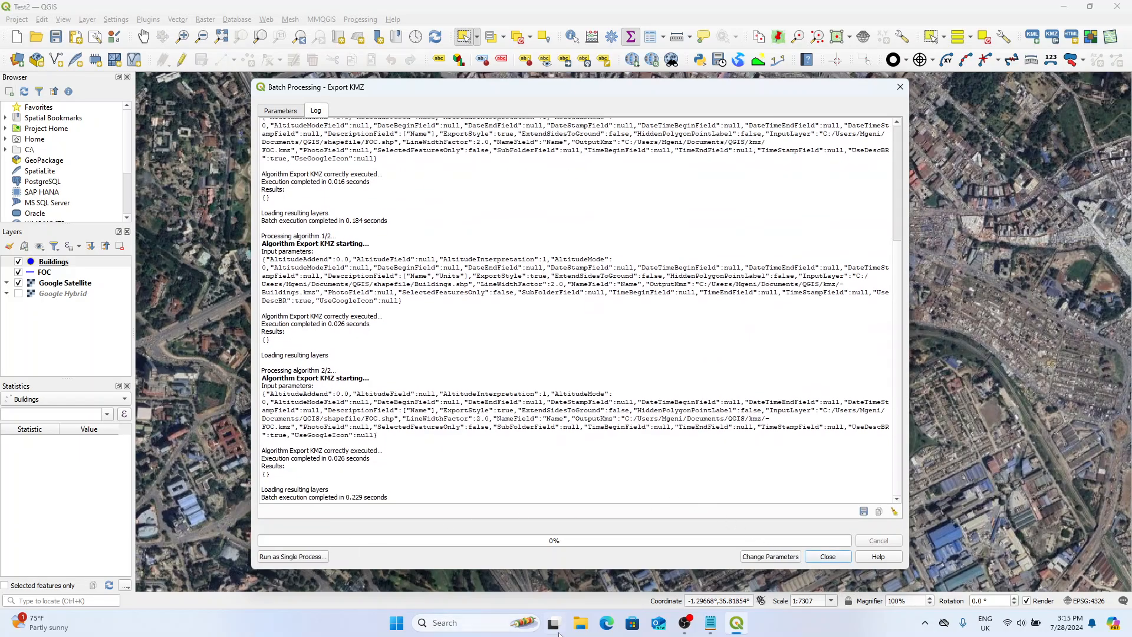
Check the -Buildings and -FOC files in the Documents/QGIS/kmz folder in File Explorer, then close the folder and the batch export dialog.
{"action": "left_click", "coordinate": [581, 623]}
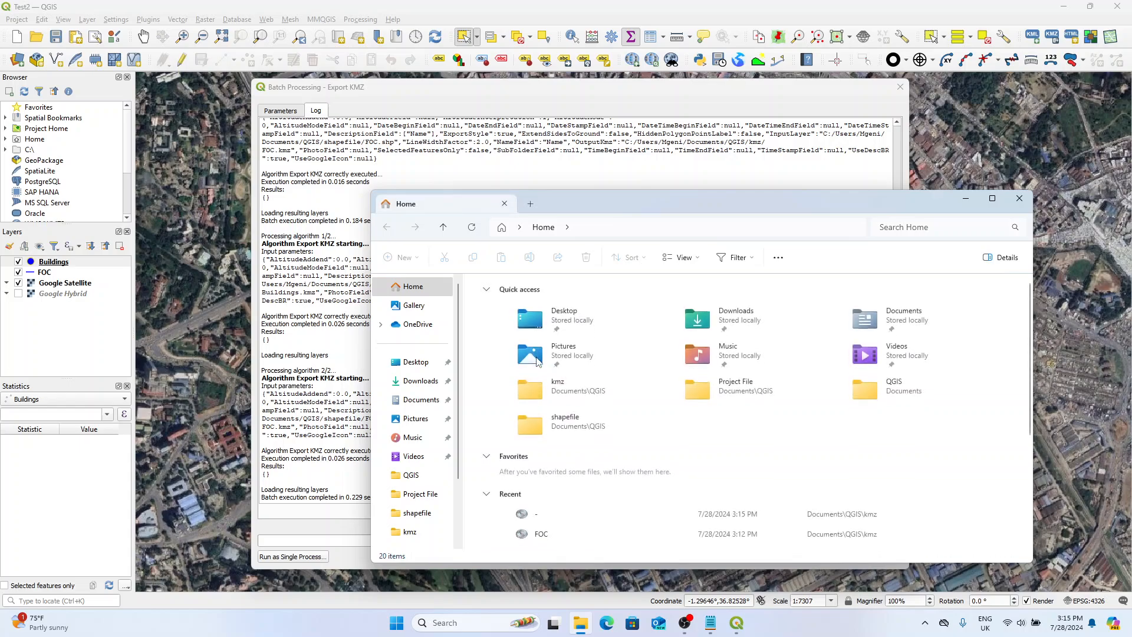
{"action": "left_click", "coordinate": [420, 400]}
{"action": "double_click", "coordinate": [500, 301]}
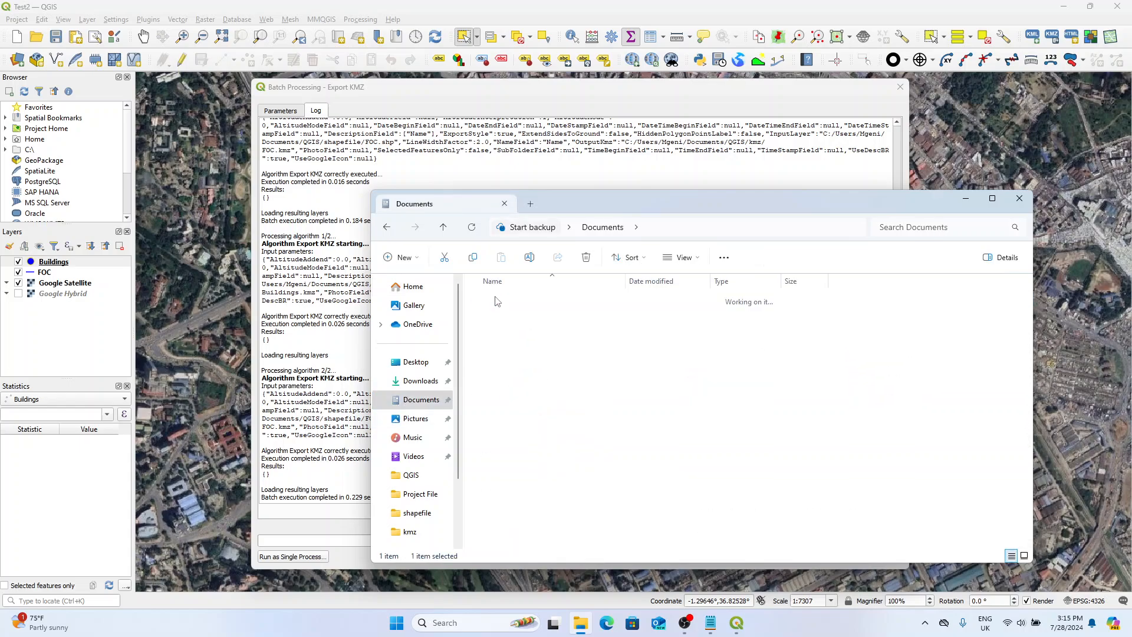
{"action": "double_click", "coordinate": [496, 331]}
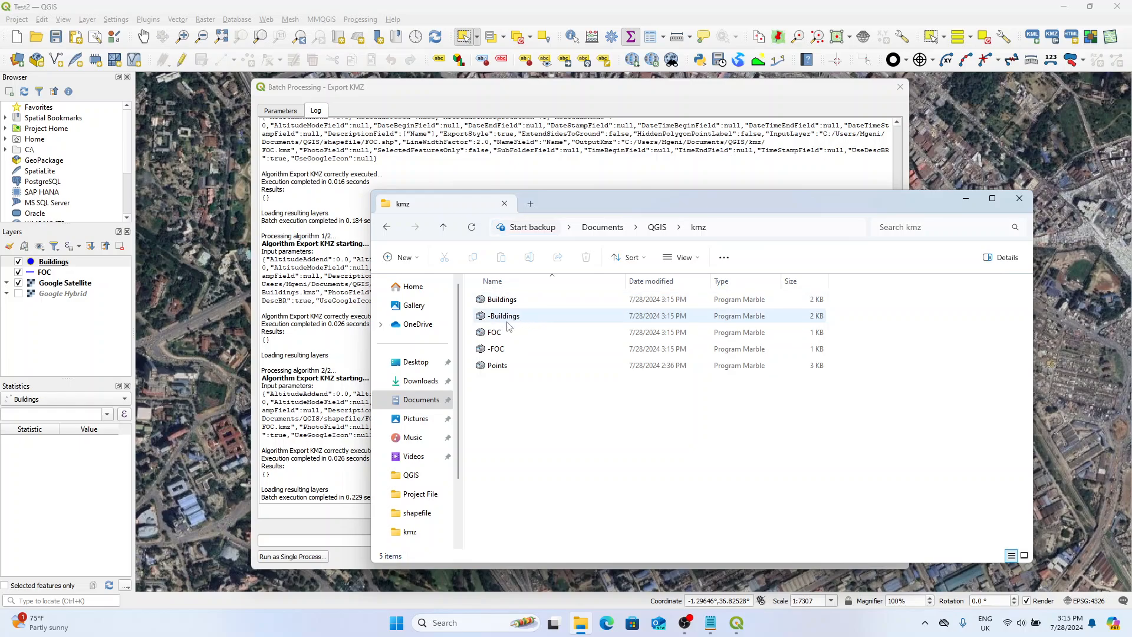
{"action": "left_click", "coordinate": [498, 319]}
{"action": "left_click", "coordinate": [495, 348]}
{"action": "left_click", "coordinate": [513, 317]}
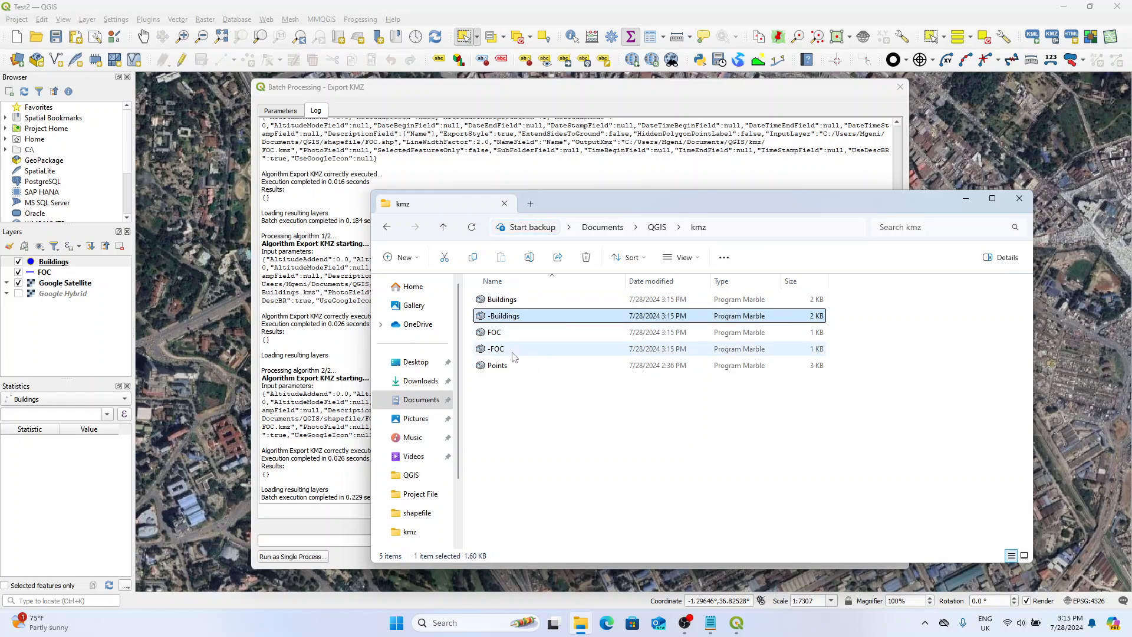
{"action": "left_click", "coordinate": [531, 349]}
{"action": "left_click", "coordinate": [519, 317]}
{"action": "left_click", "coordinate": [560, 349]}
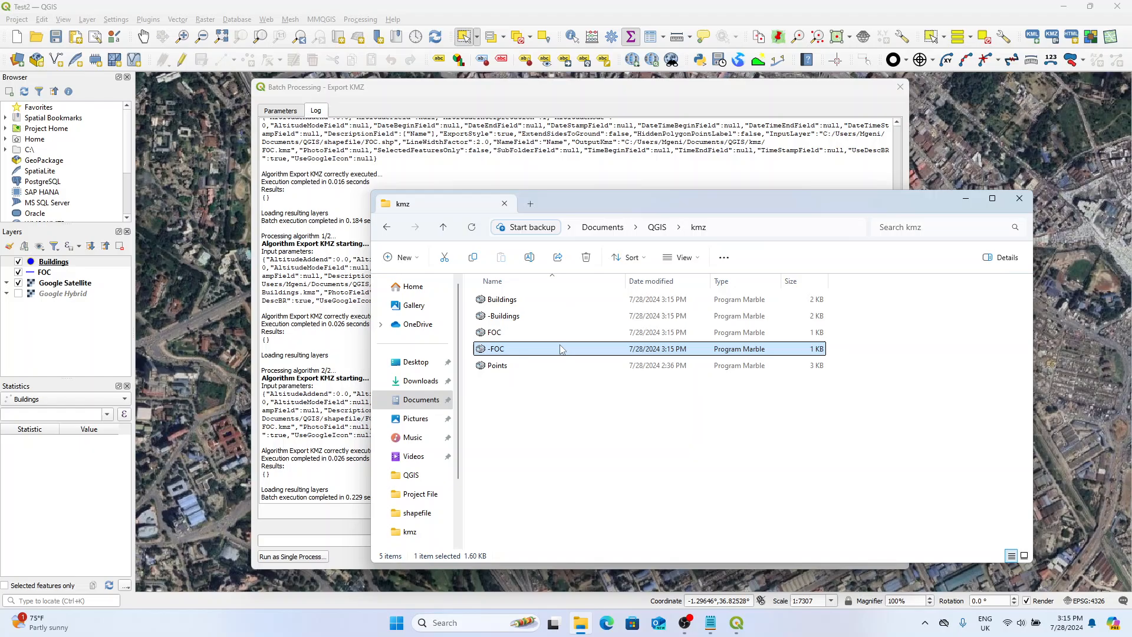
{"action": "left_click", "coordinate": [1017, 204]}
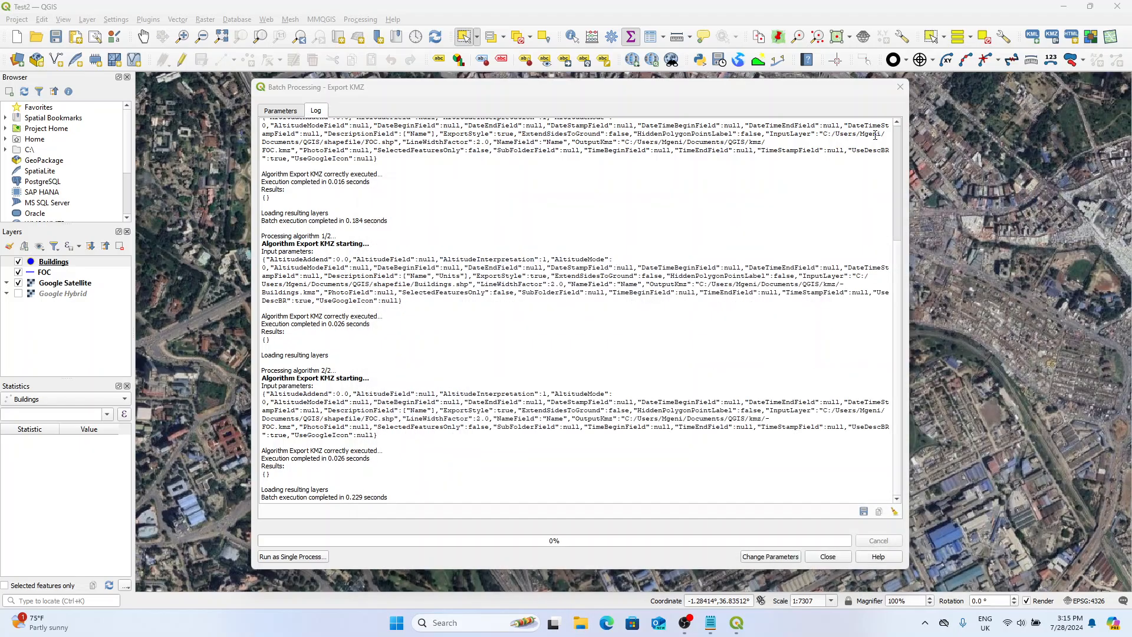
{"action": "left_click", "coordinate": [900, 86]}
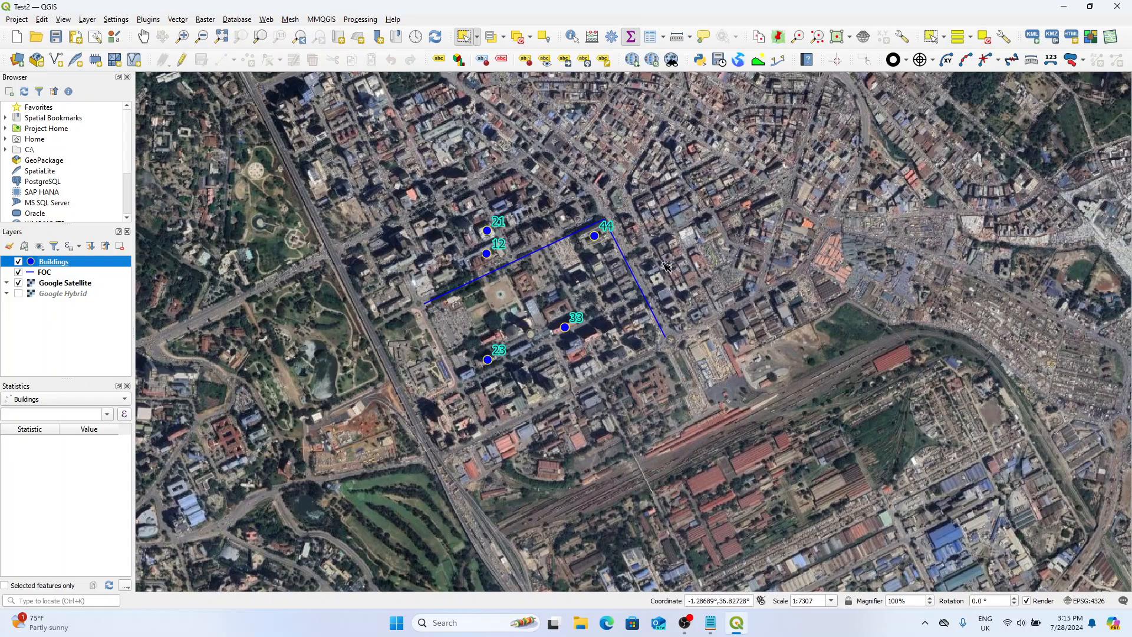
{"action": "scroll", "coordinate": [416, 263], "scroll_direction": "down", "scroll_amount": 1}
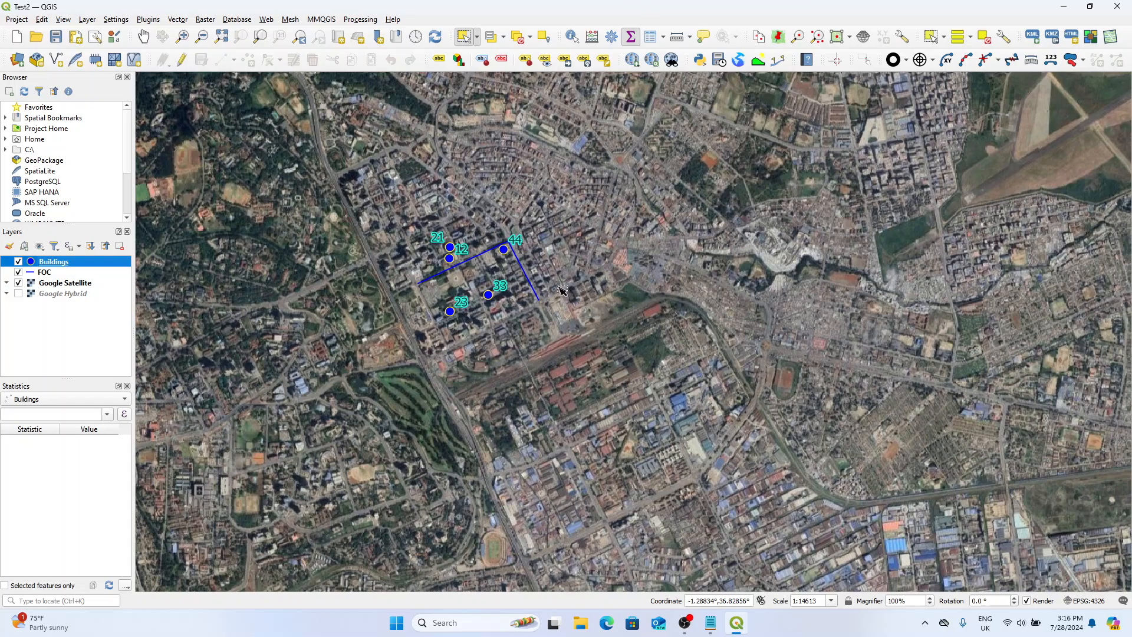
{"action": "scroll", "coordinate": [498, 297], "scroll_direction": "up", "scroll_amount": 1}
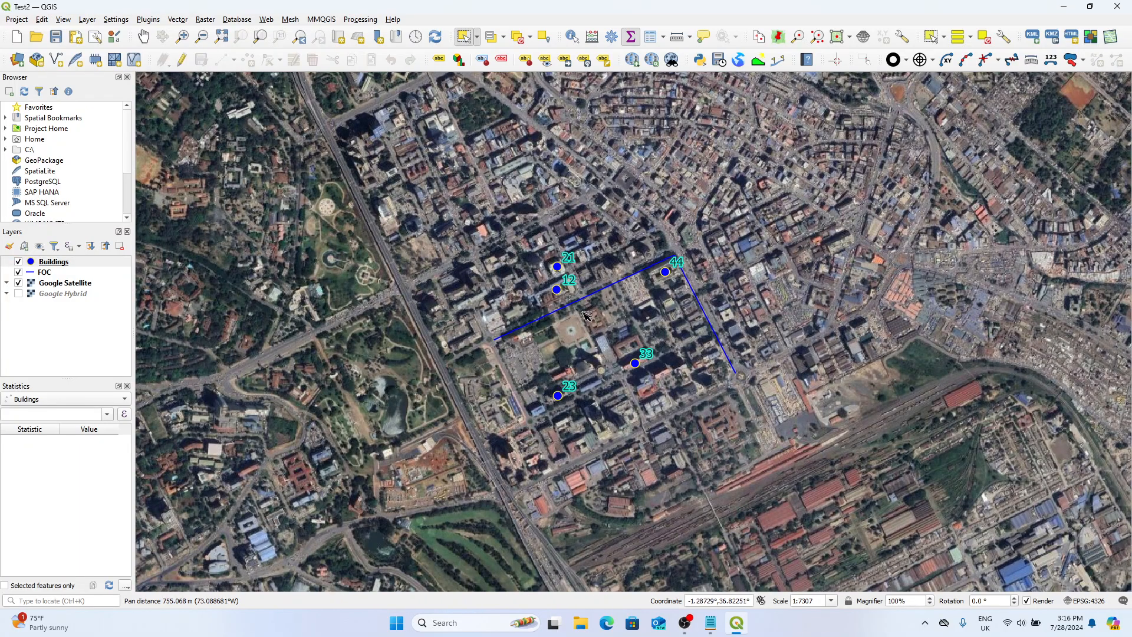
{"action": "left_click_drag", "start_coordinate": [638, 322], "coordinate": [535, 272]}
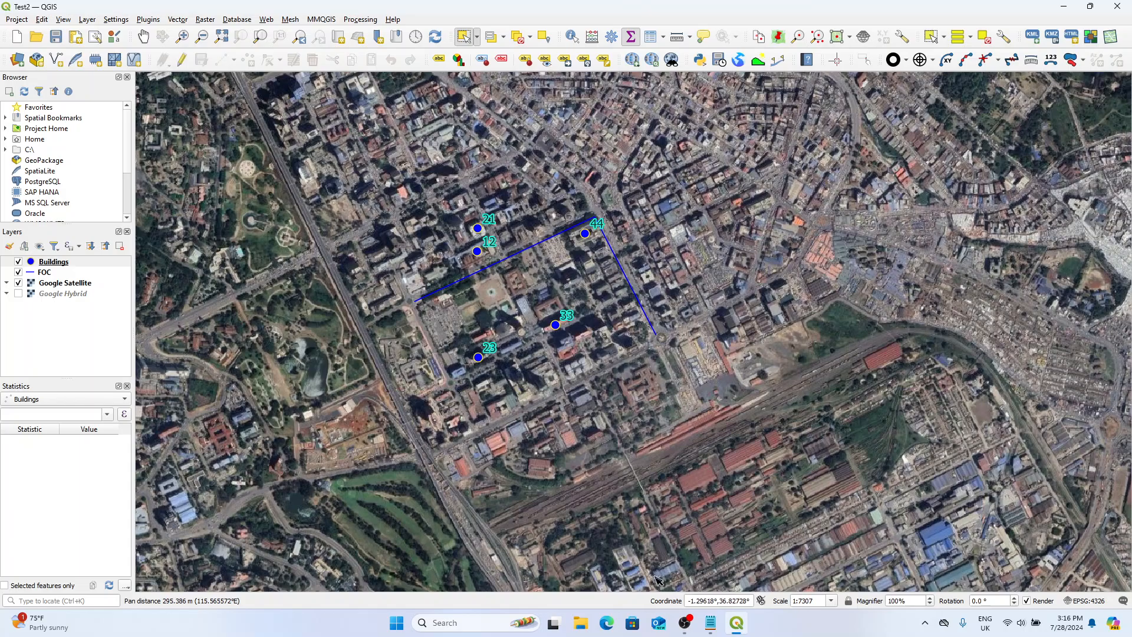